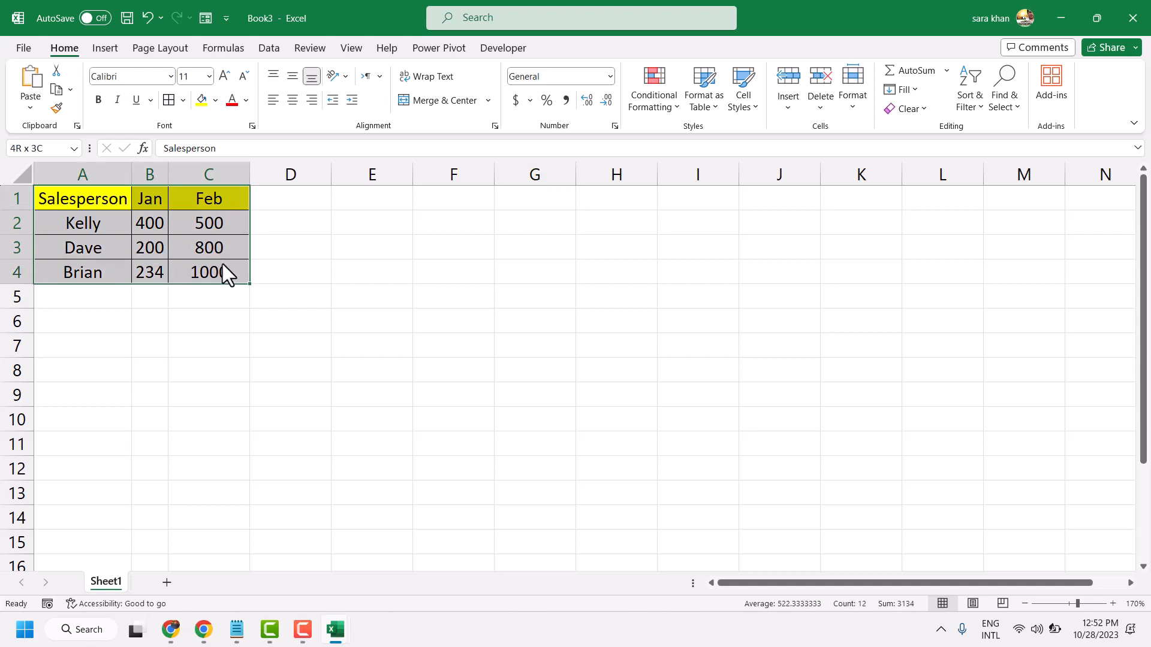
# - Select the sales table A1:C4 and insert a 2-D clustered column chart from it
pyautogui.click(394, 300)
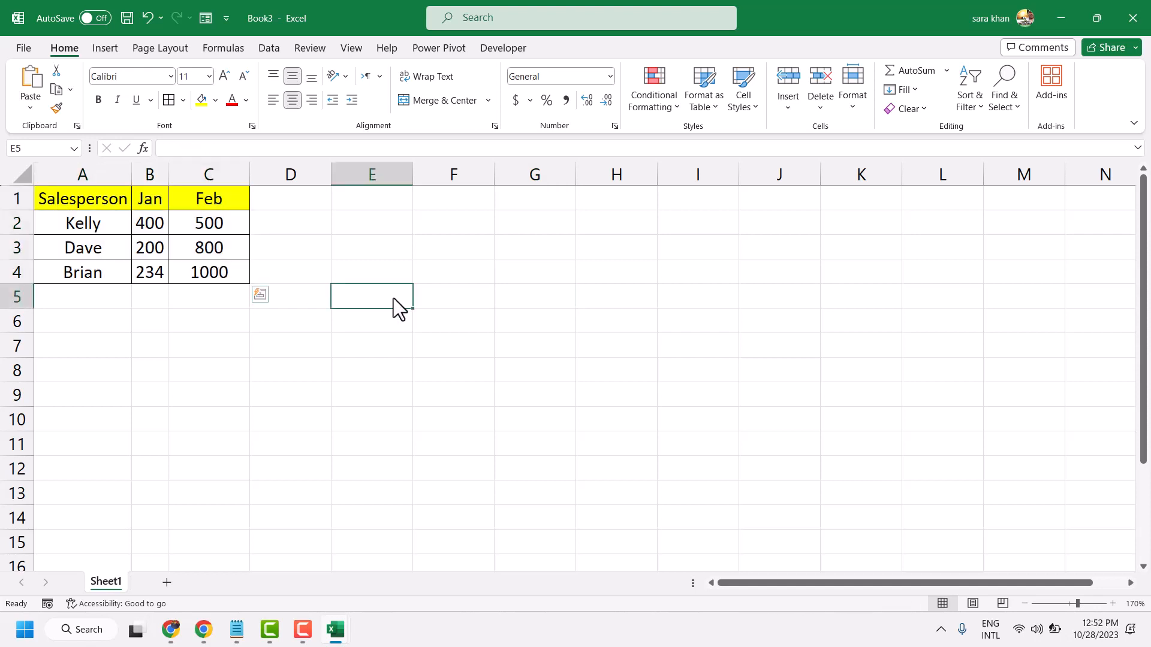
pyautogui.click(78, 206)
pyautogui.moveTo(77, 207); pyautogui.dragTo(205, 274)
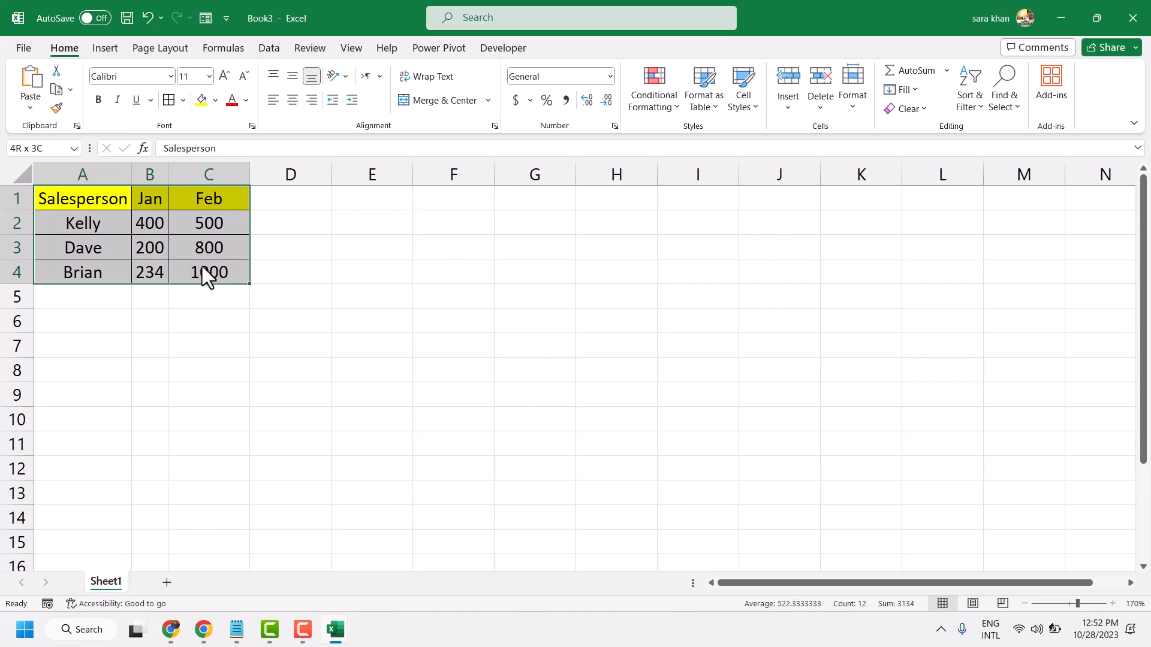
pyautogui.moveTo(202, 266); pyautogui.dragTo(199, 264)
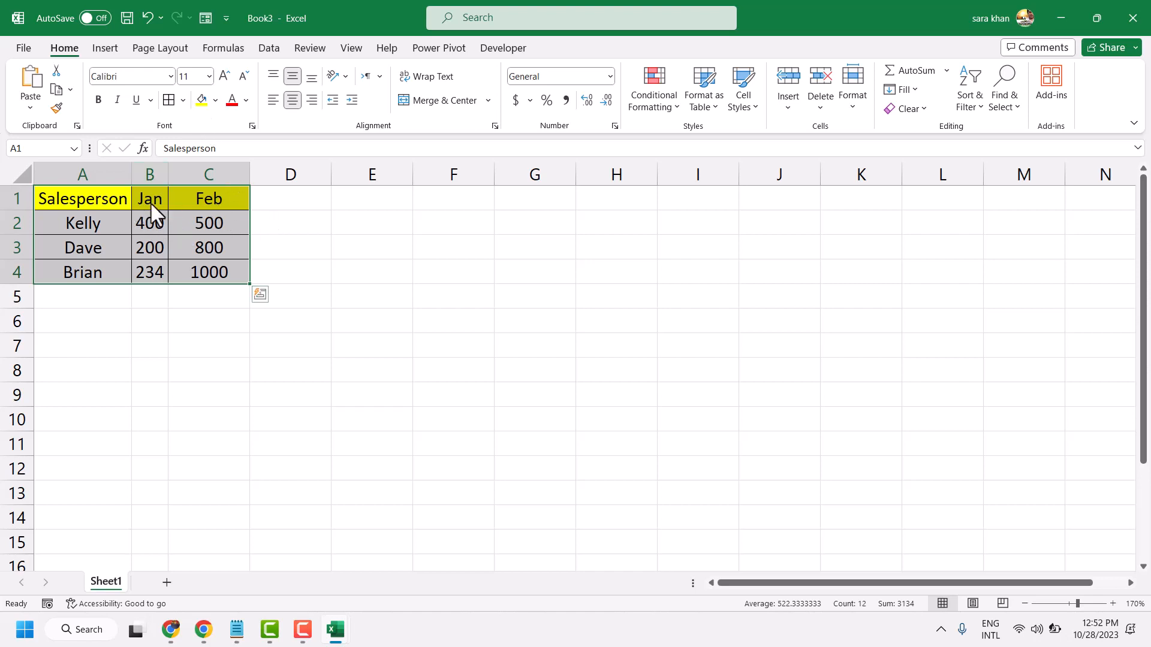
pyautogui.click(107, 49)
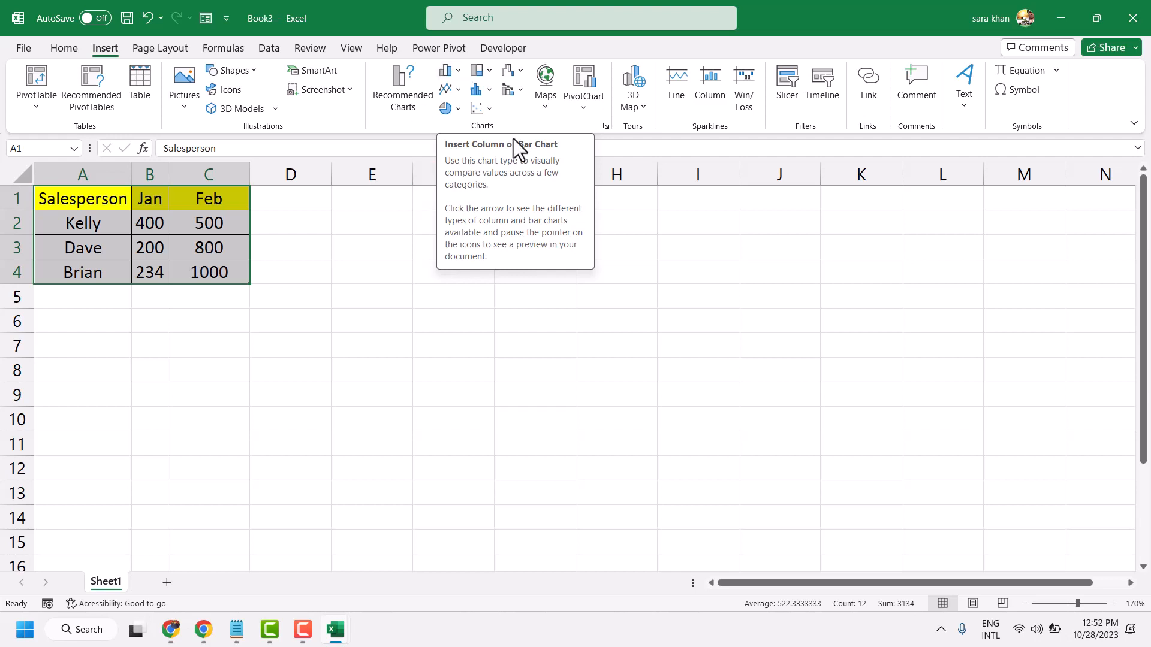
pyautogui.click(457, 72)
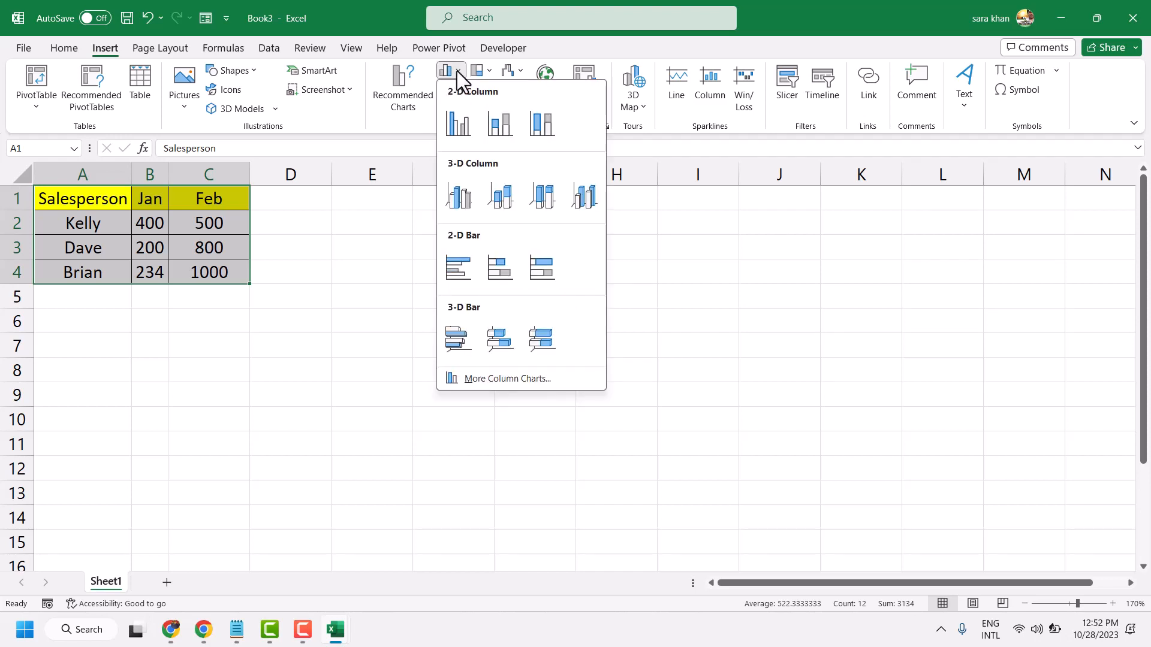
pyautogui.click(455, 123)
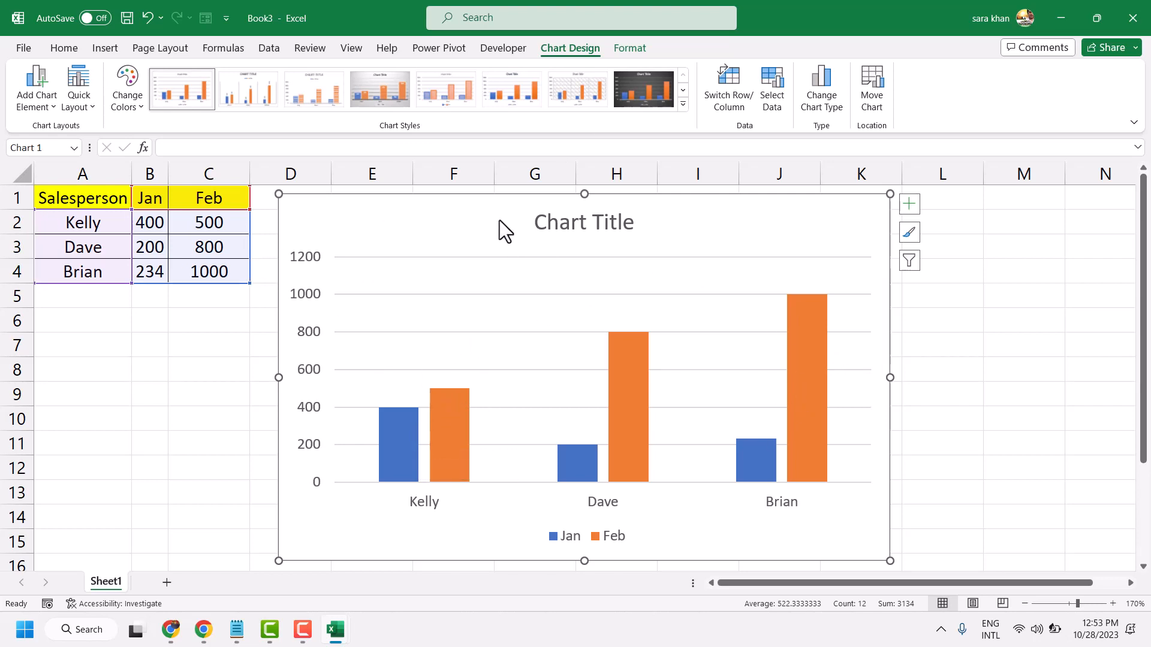
# - Try a few chart styles and apply the last one in the gallery, with shadowed gradient columns
pyautogui.moveTo(622, 357)
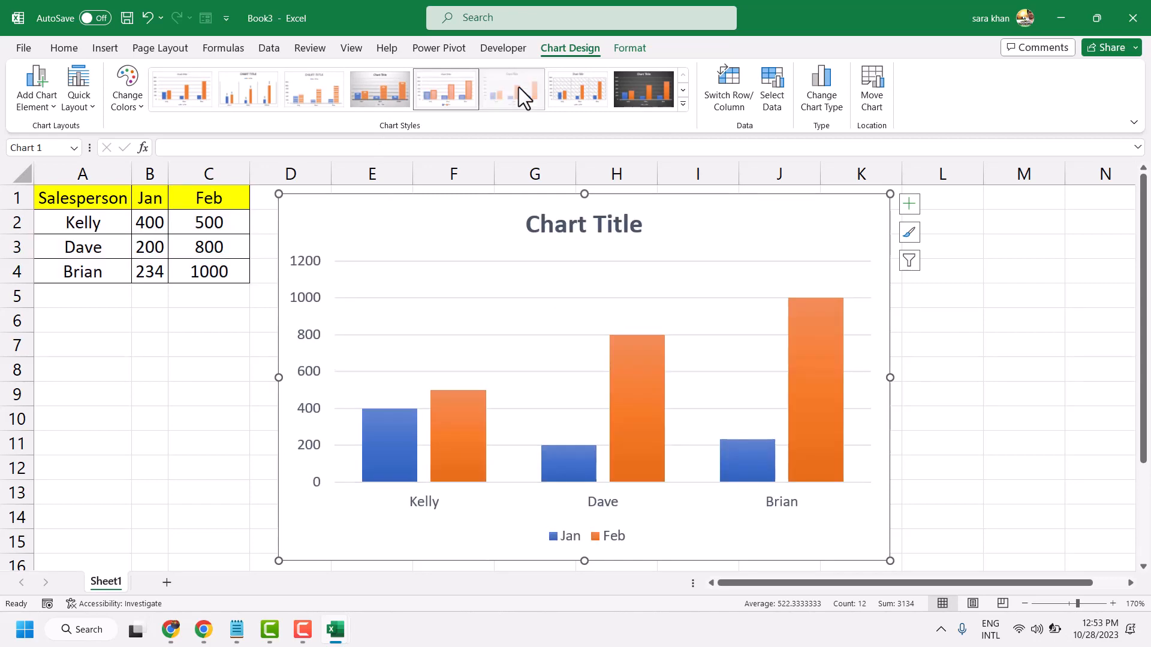
pyautogui.click(555, 91)
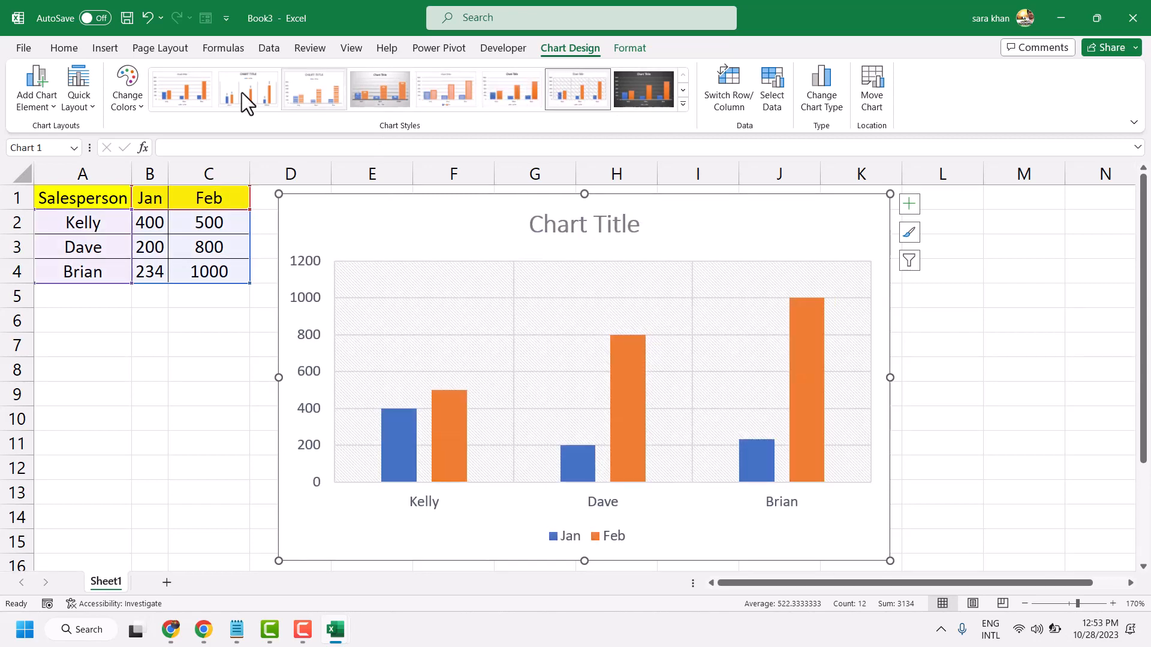
pyautogui.click(171, 89)
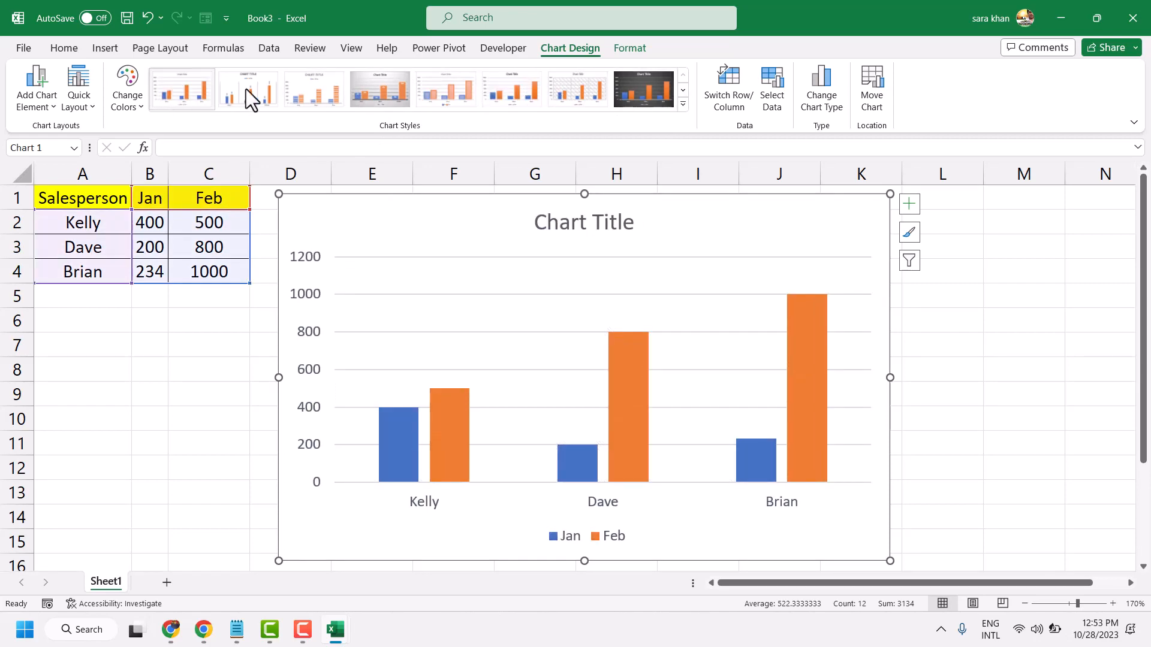
pyautogui.click(684, 103)
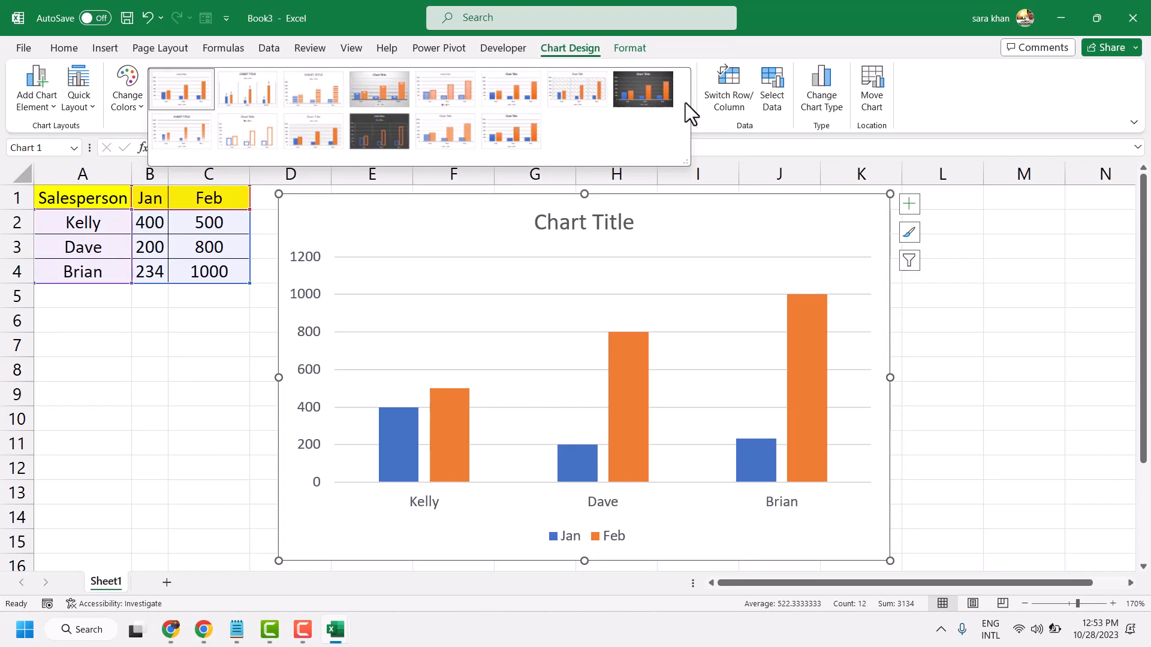
pyautogui.click(523, 126)
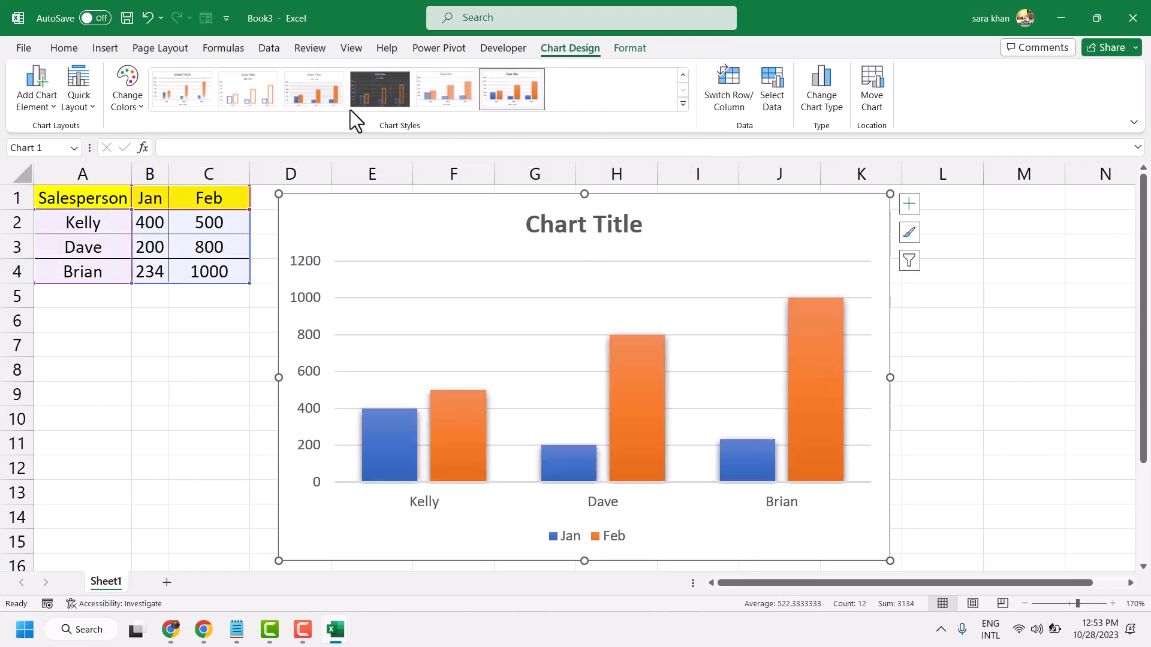
# - Apply the first Colorful palette to the chart and preview the quick layout options
pyautogui.click(124, 89)
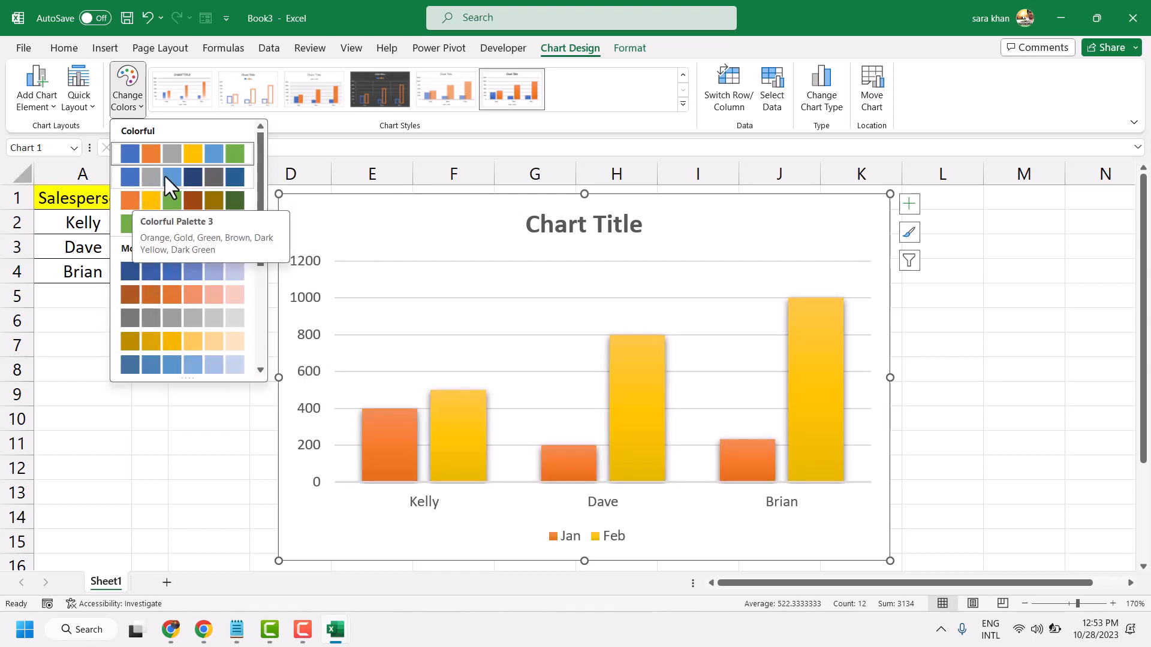
pyautogui.click(149, 157)
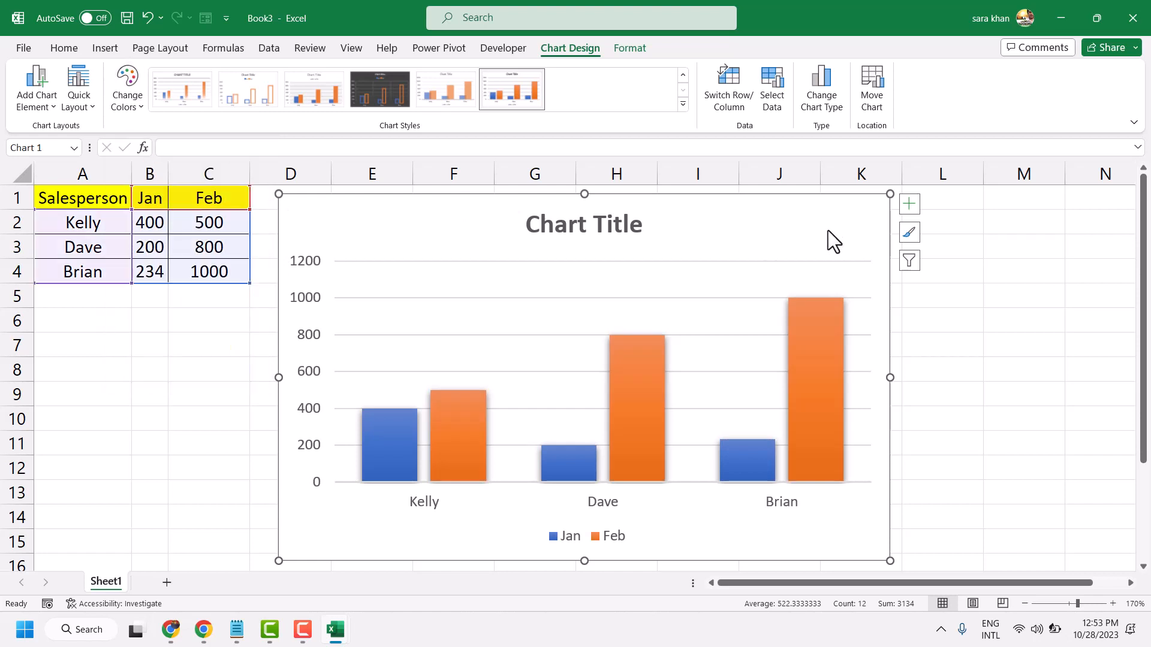
pyautogui.click(94, 106)
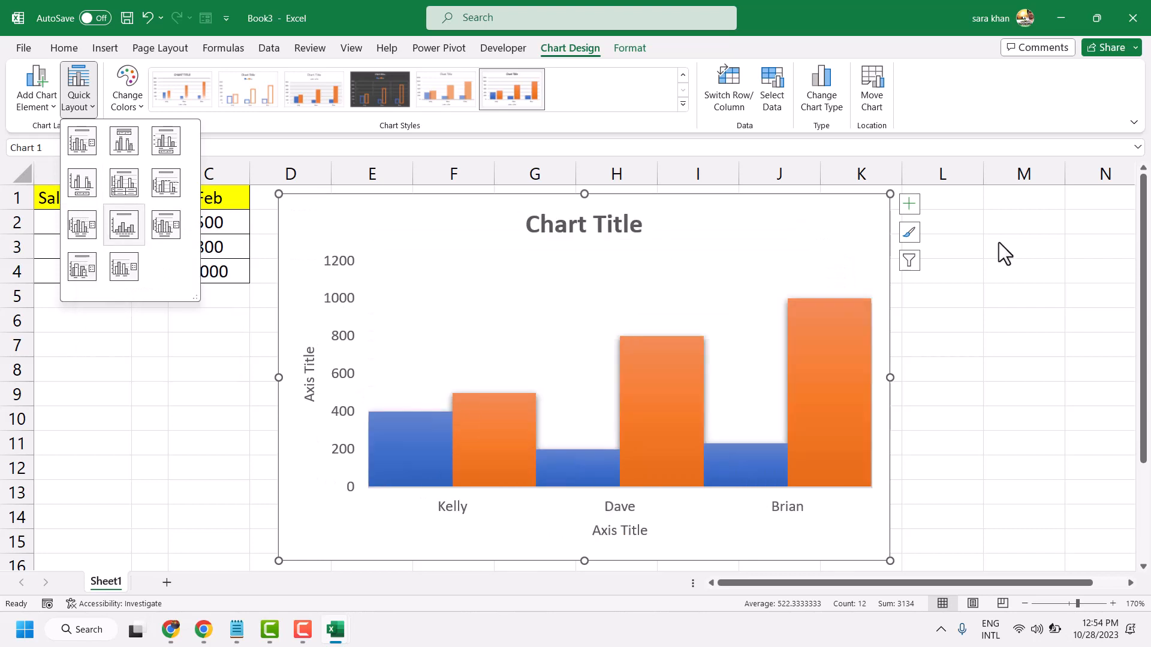
# - Change the chart type to 3-D clustered column
pyautogui.click(107, 51)
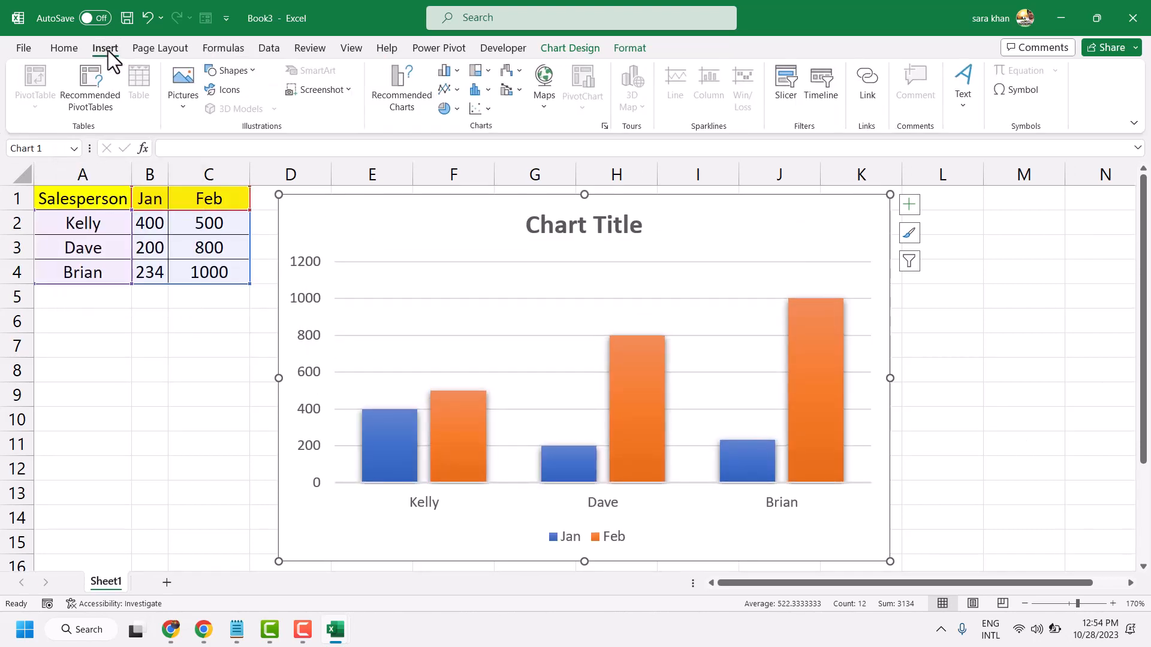
pyautogui.click(456, 70)
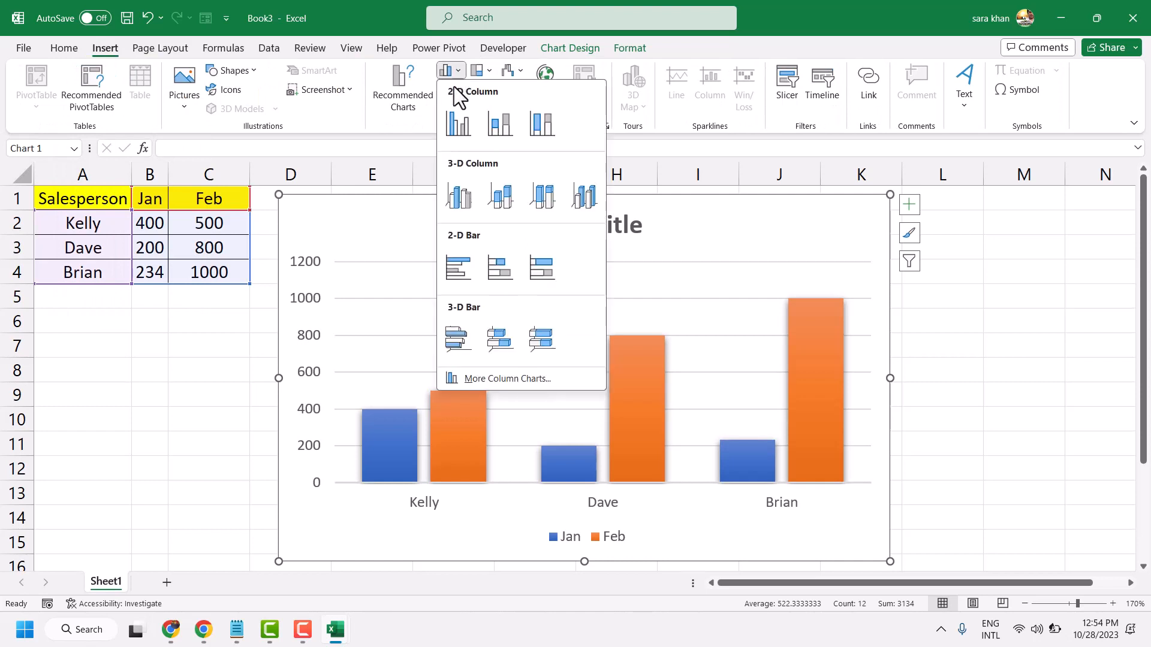
pyautogui.click(466, 200)
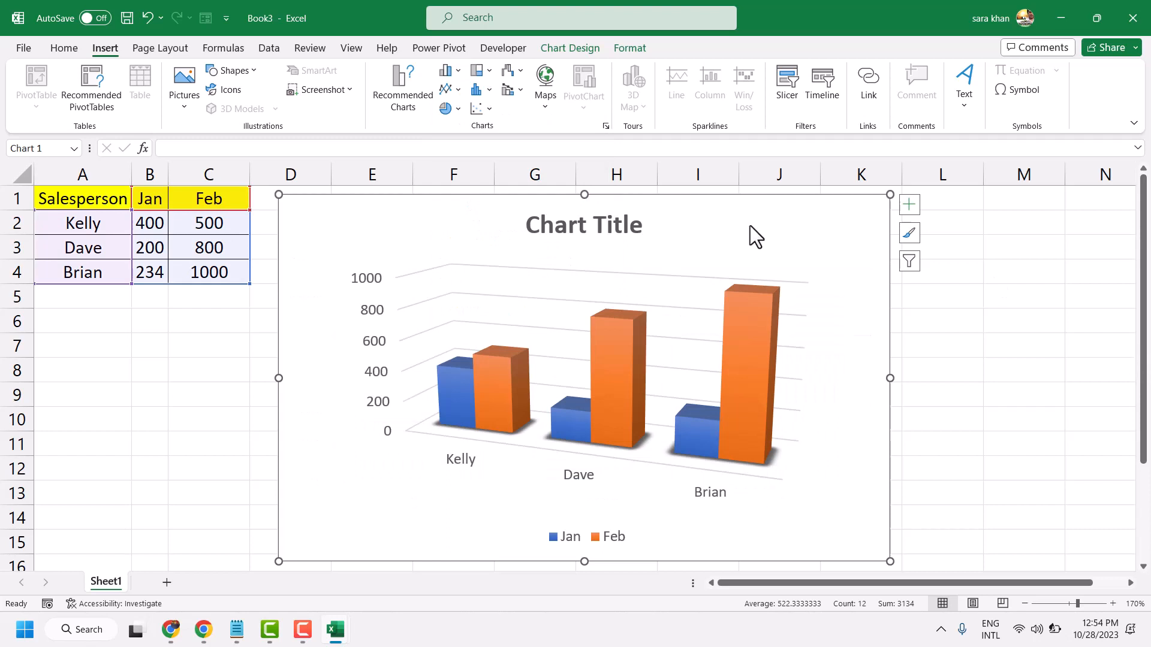
# - Change the chart to 3-D stacked column, and after that to the 3-D column type with each series in its own row
pyautogui.click(450, 72)
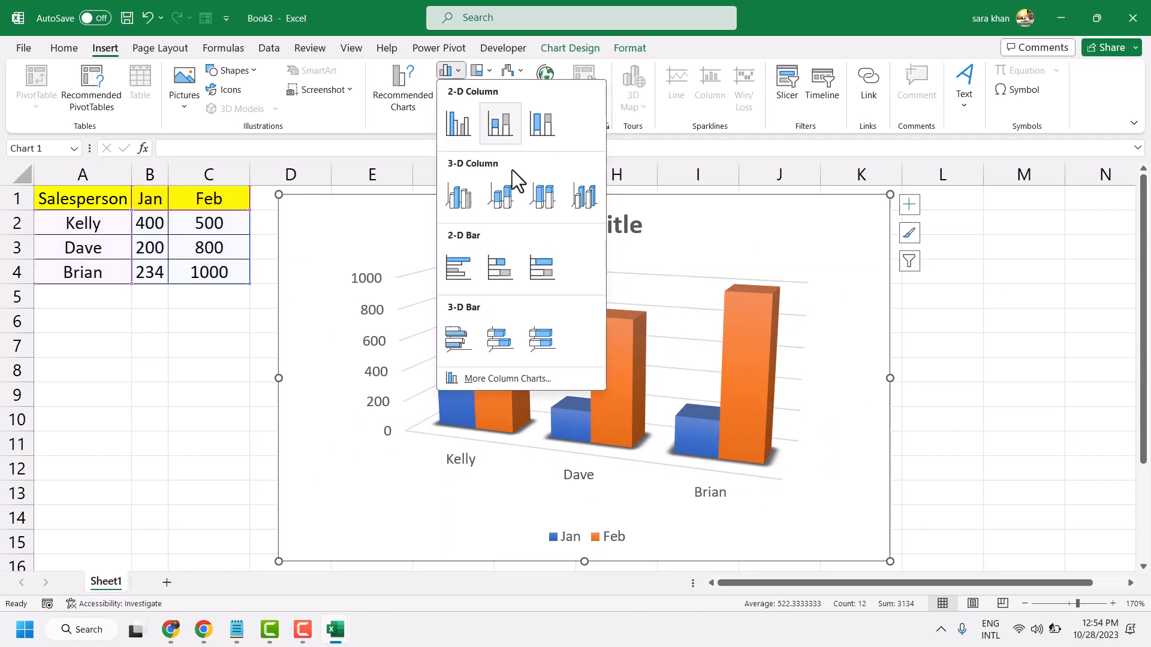
pyautogui.click(504, 204)
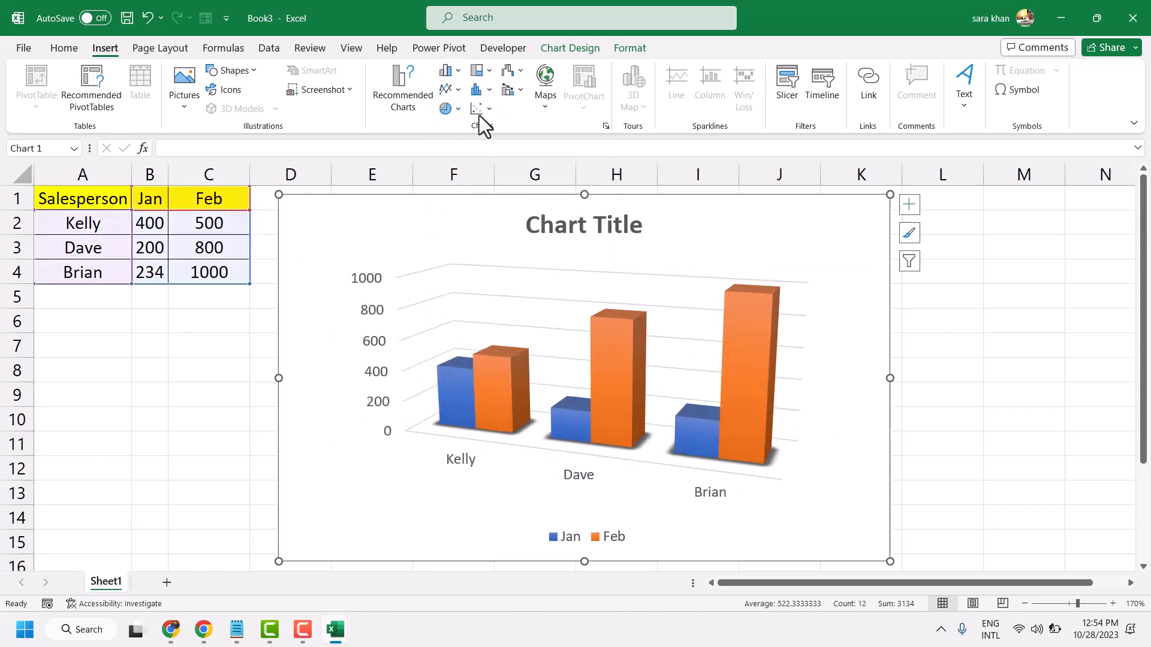
pyautogui.click(450, 71)
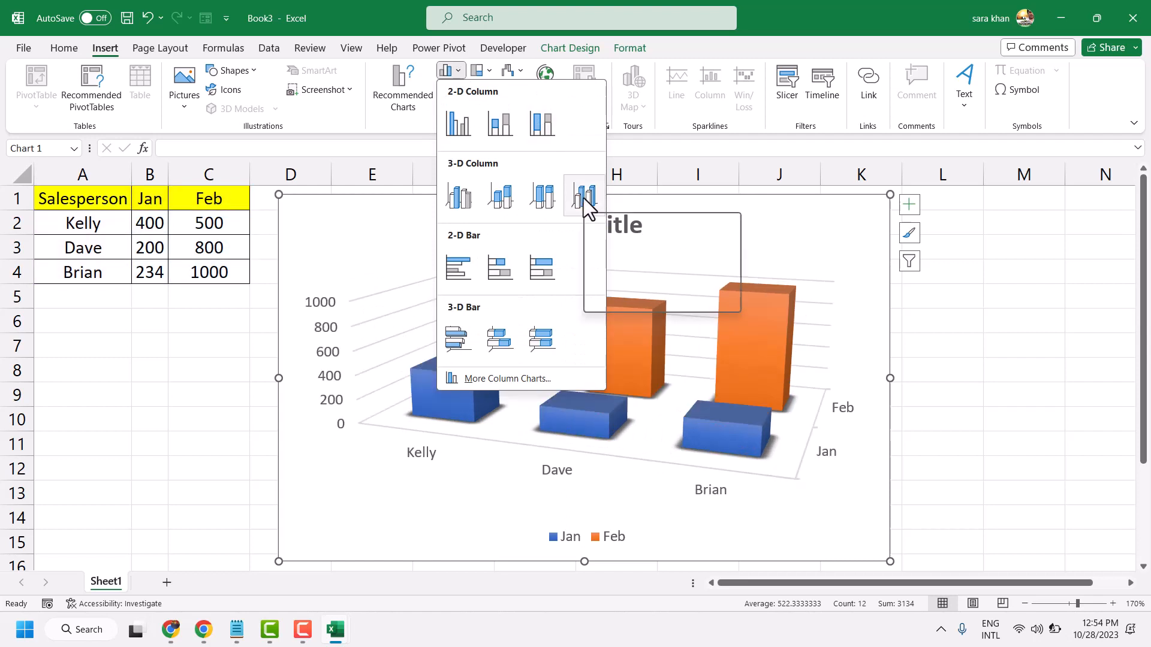
pyautogui.press('Escape')
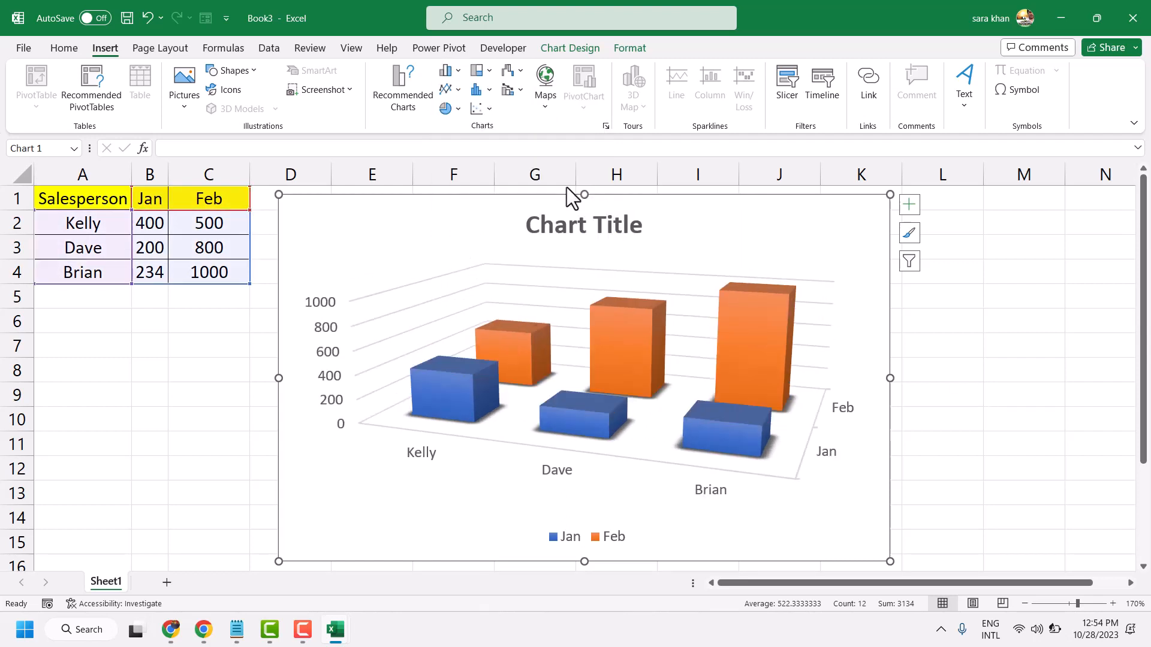
# - Try the 2-D Clustered Bar type, and then change the chart to a 3-D 100% Stacked Bar
pyautogui.click(457, 72)
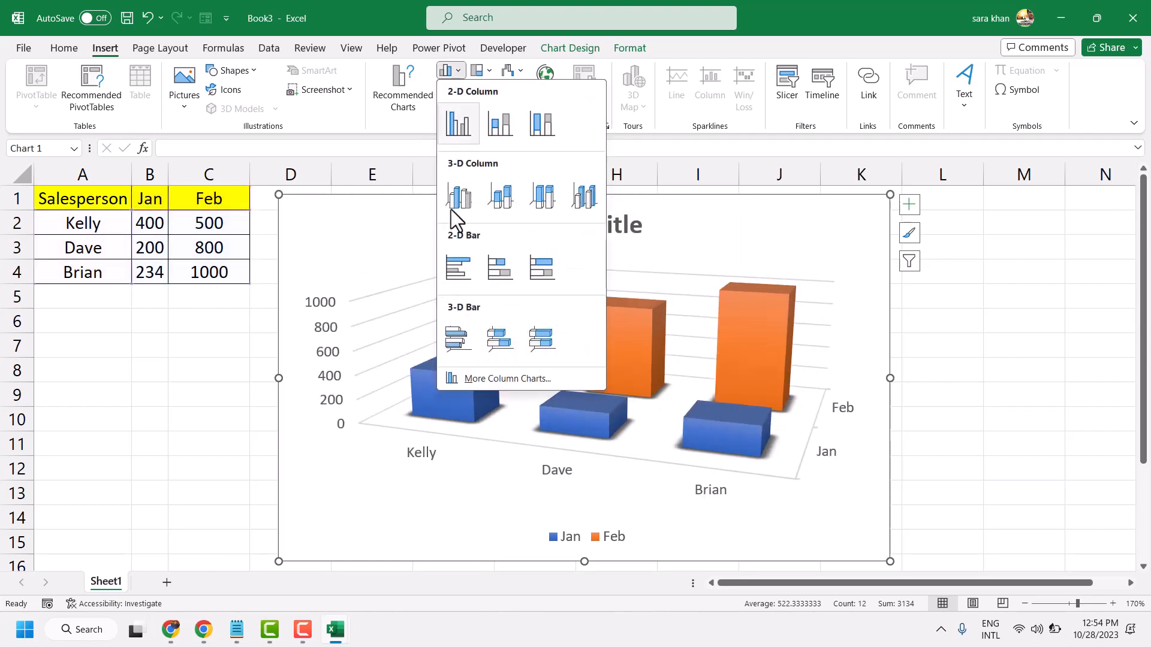
pyautogui.click(457, 267)
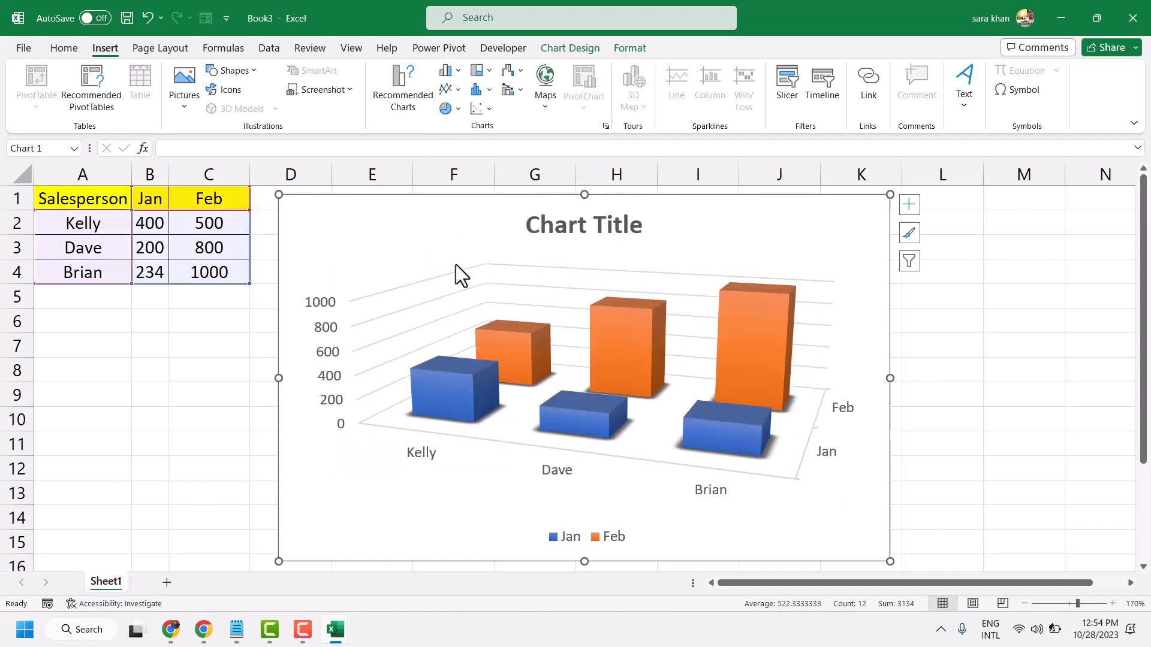
pyautogui.click(456, 70)
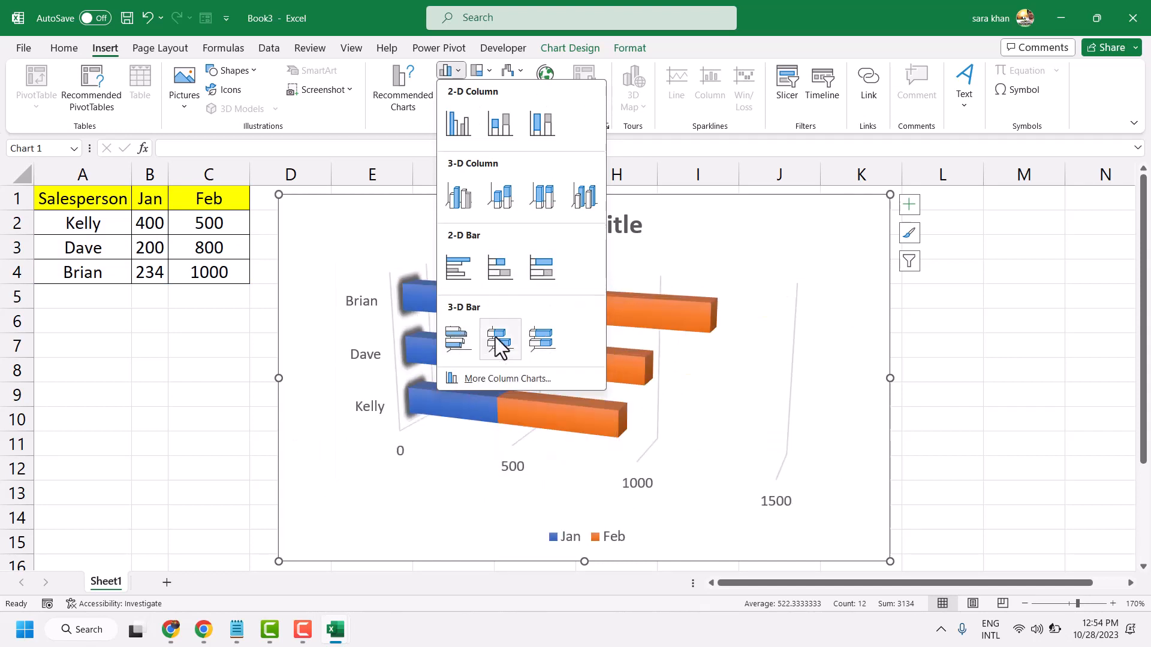
pyautogui.click(538, 339)
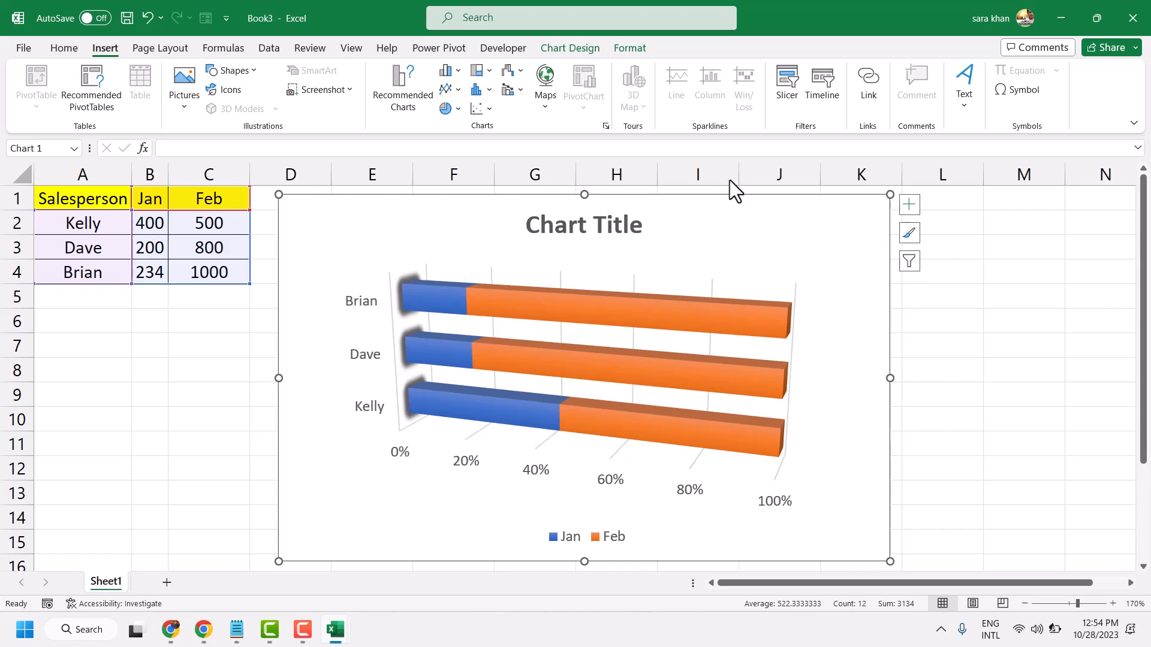
# - Deselect and reselect the Jan and Feb series in the chart filters
pyautogui.click(909, 262)
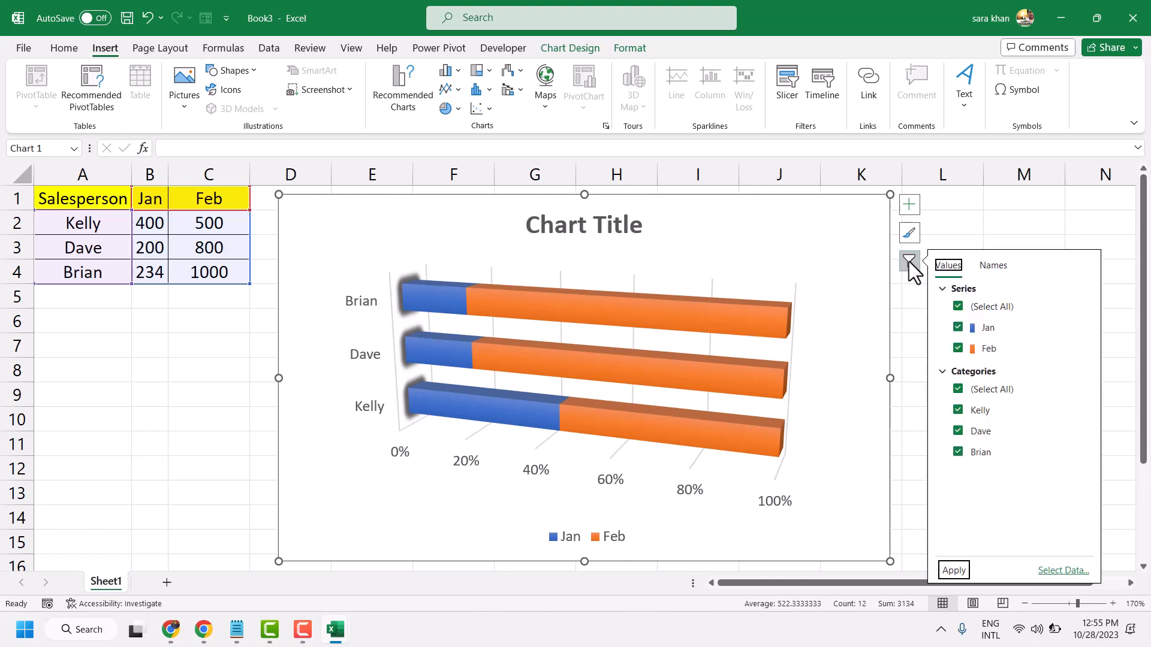
pyautogui.click(958, 328)
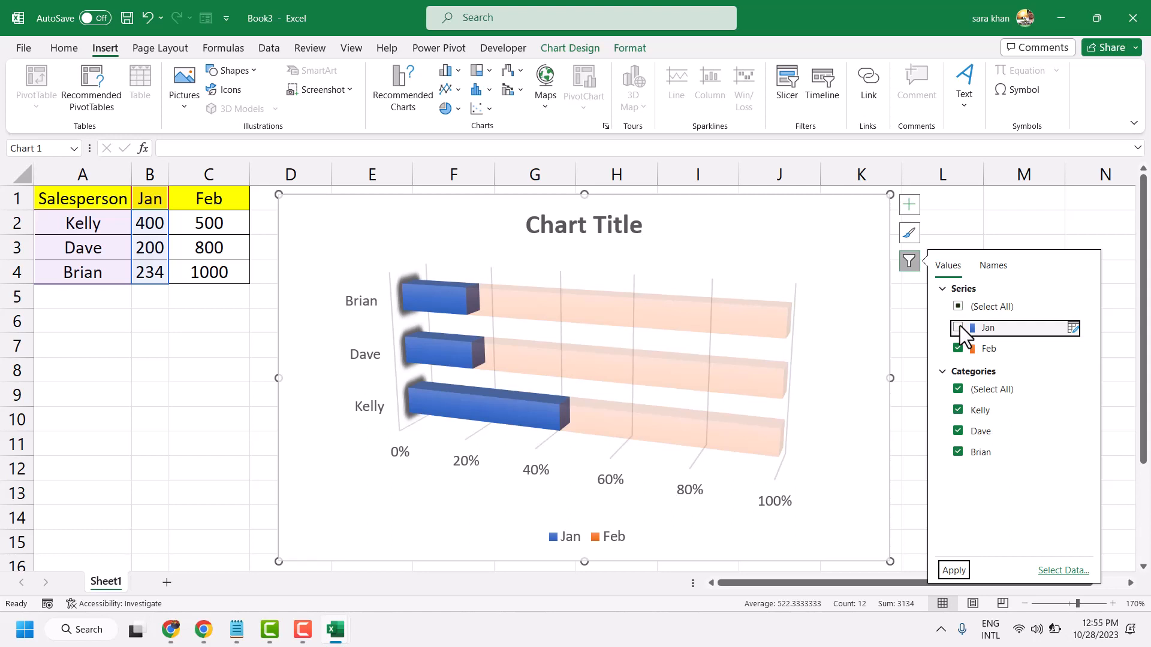
pyautogui.click(958, 328)
pyautogui.click(958, 328)
pyautogui.click(958, 328)
pyautogui.click(958, 349)
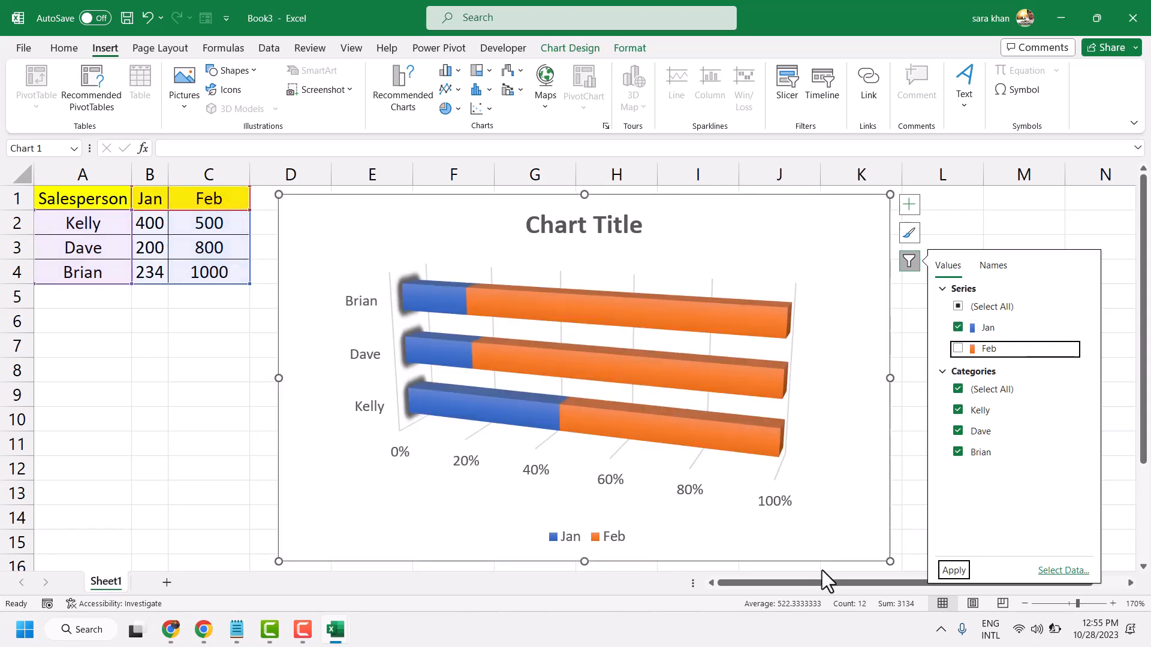
pyautogui.click(958, 349)
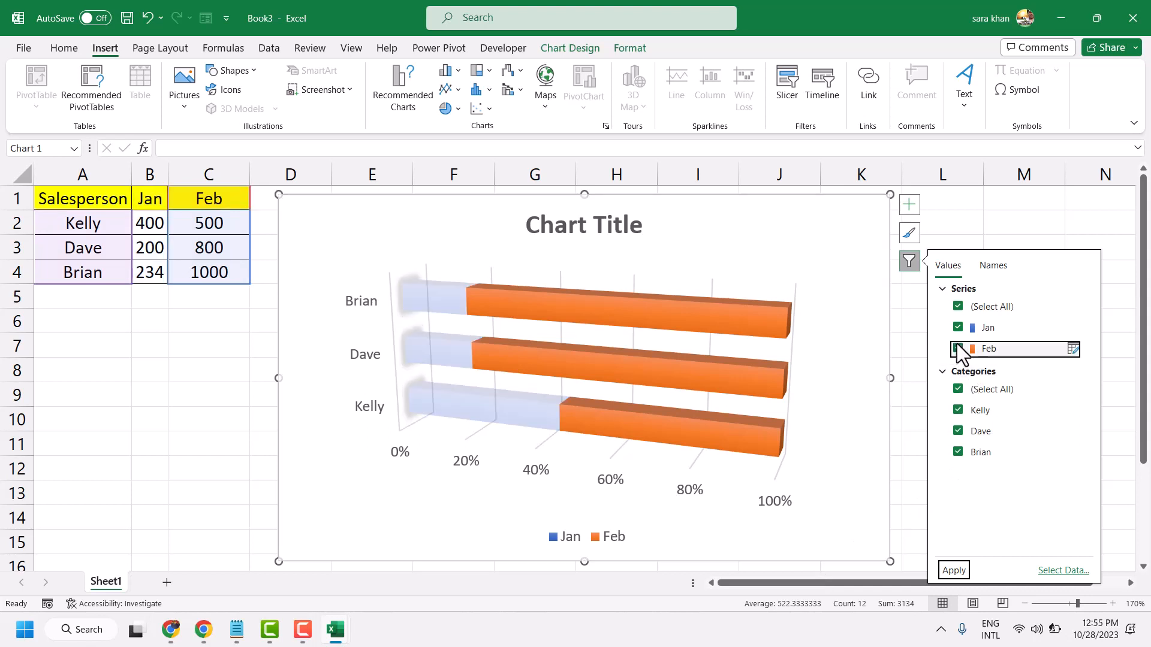
# - Filter the first salesperson out of the chart, and then filter out the second salesperson instead, applying each change
pyautogui.click(958, 410)
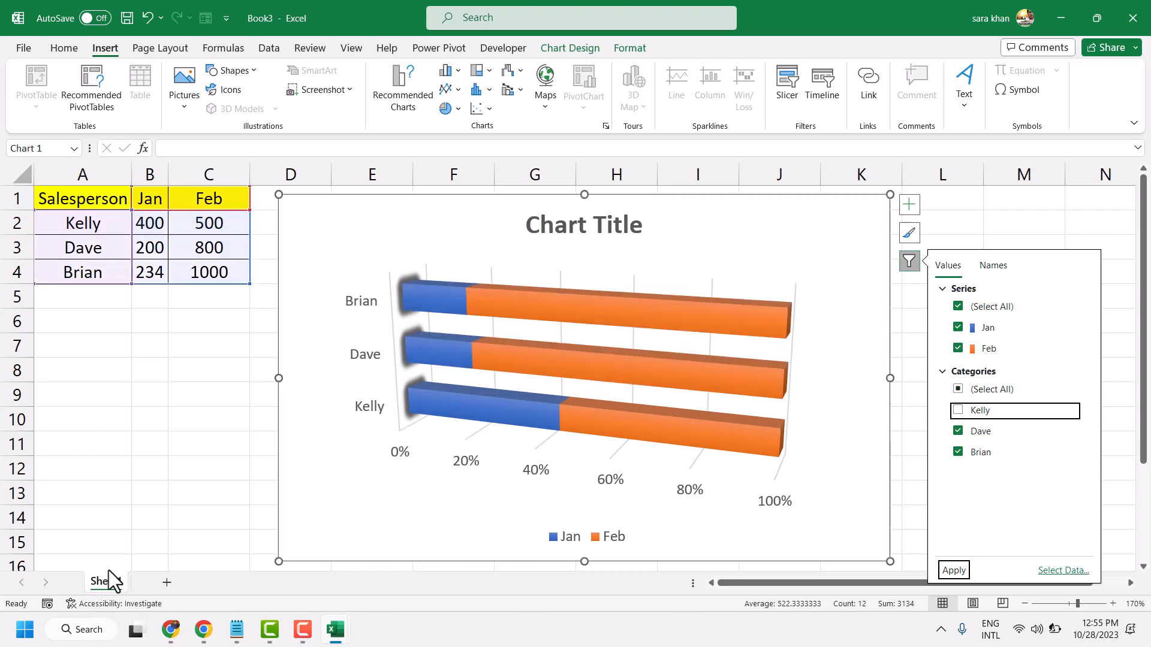
pyautogui.click(954, 571)
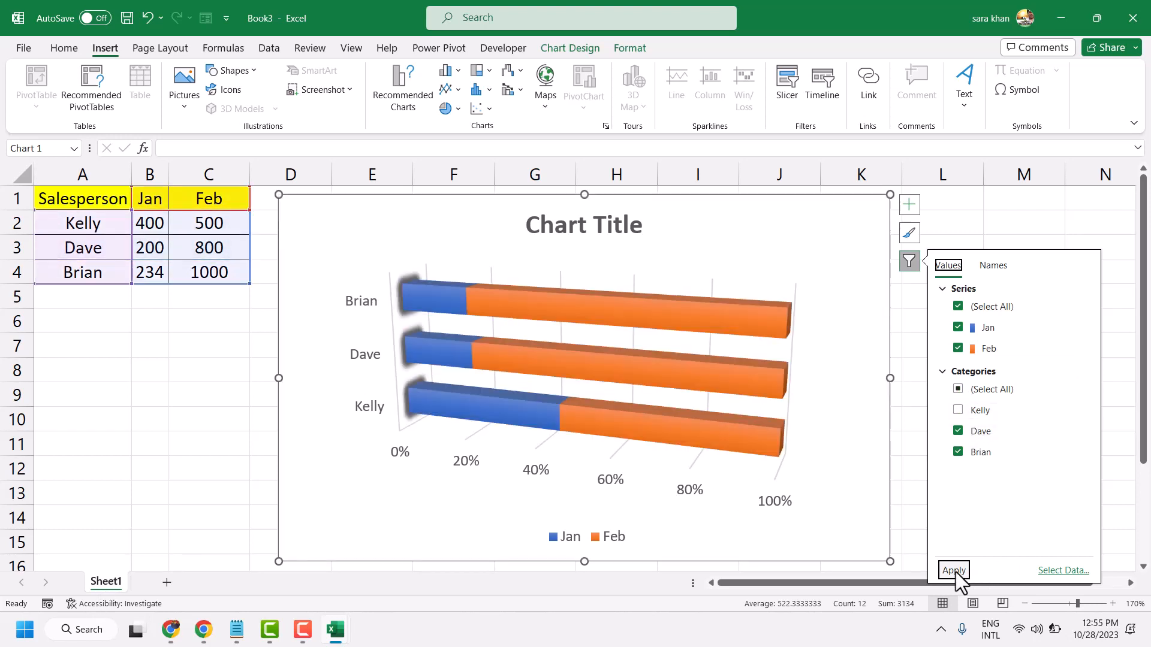
pyautogui.click(959, 419)
pyautogui.click(959, 432)
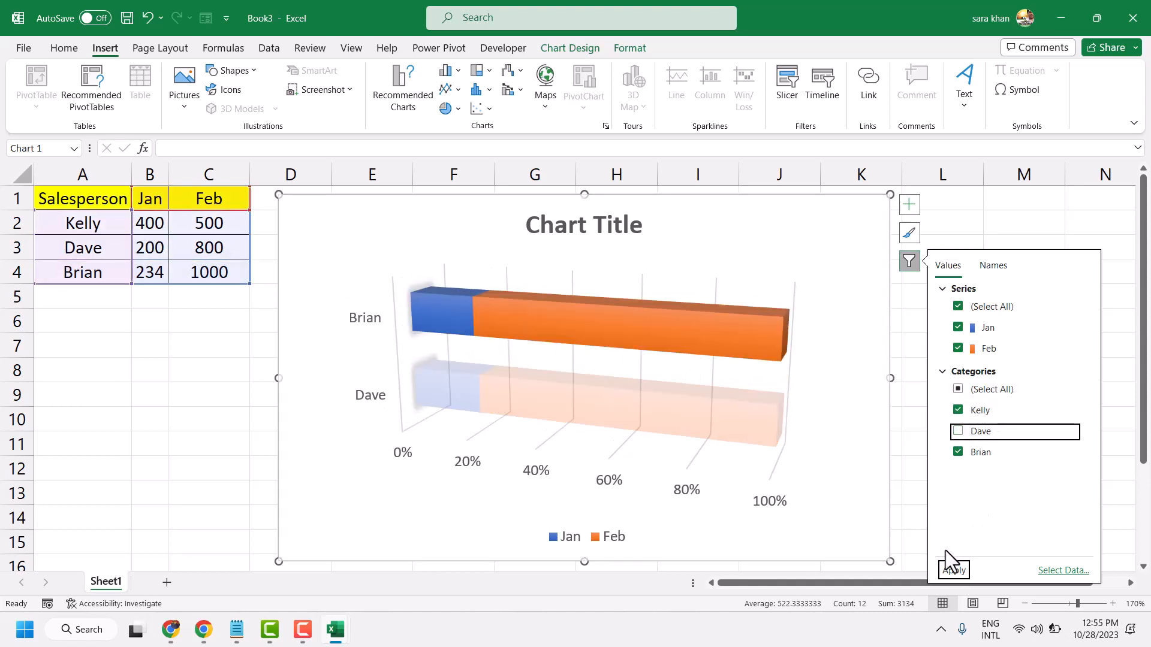
pyautogui.click(952, 570)
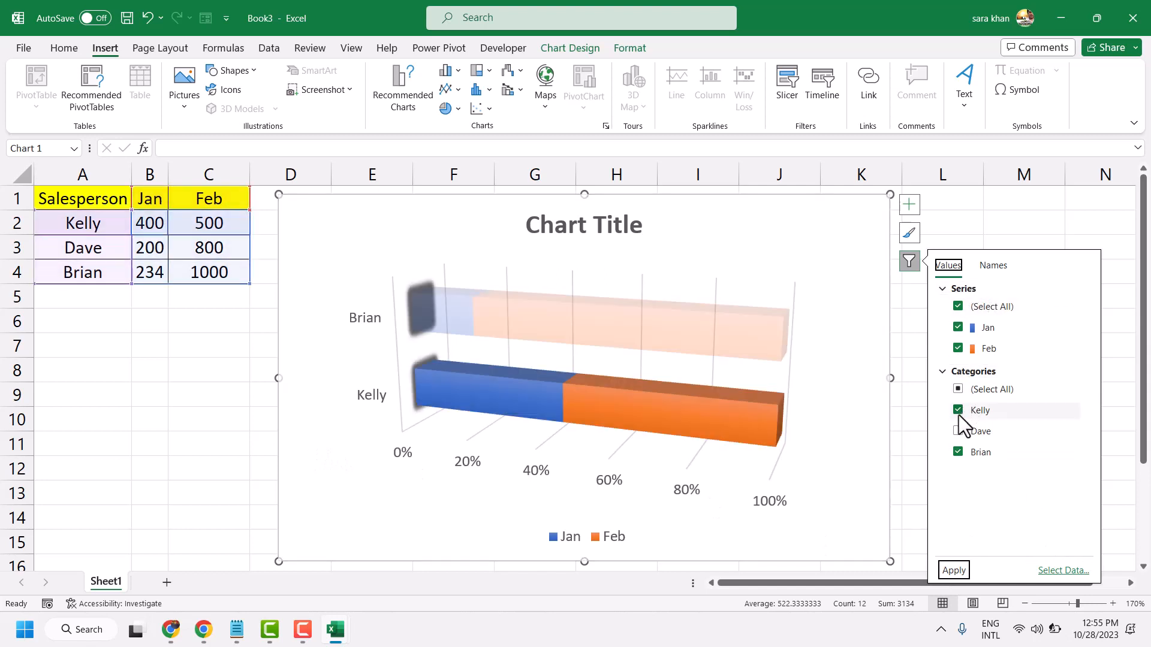
# - Restore the second salesperson category in the chart filters and apply the change
pyautogui.click(957, 431)
pyautogui.click(956, 571)
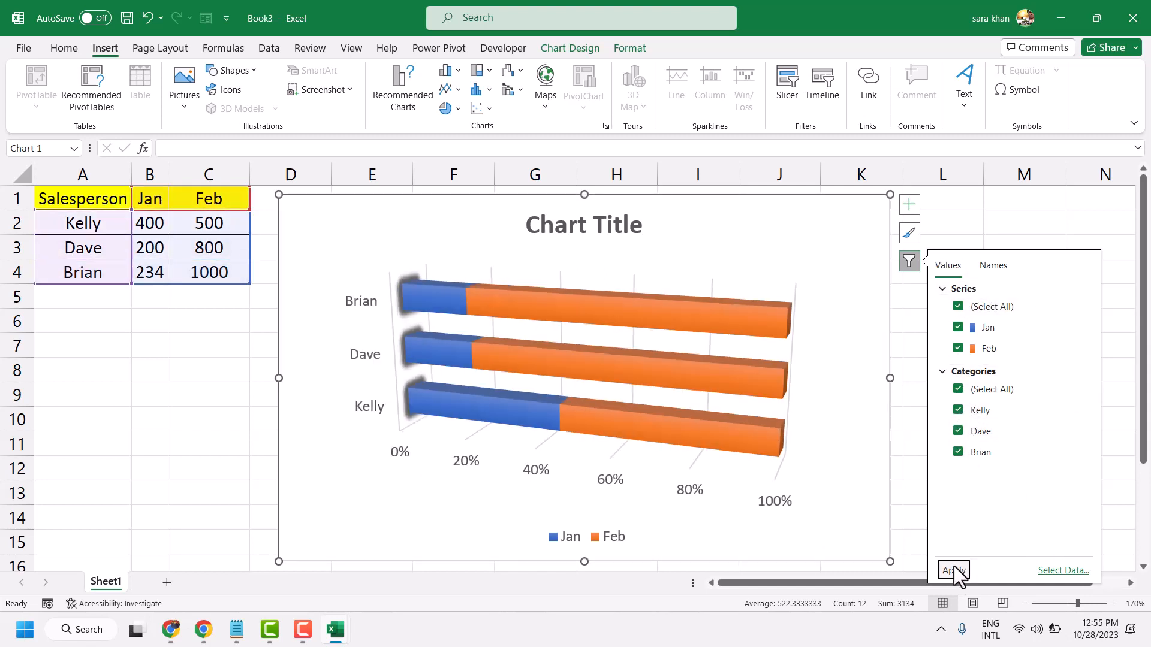
# - Try the dark-background chart style and apply the last style in the style gallery instead
pyautogui.click(909, 232)
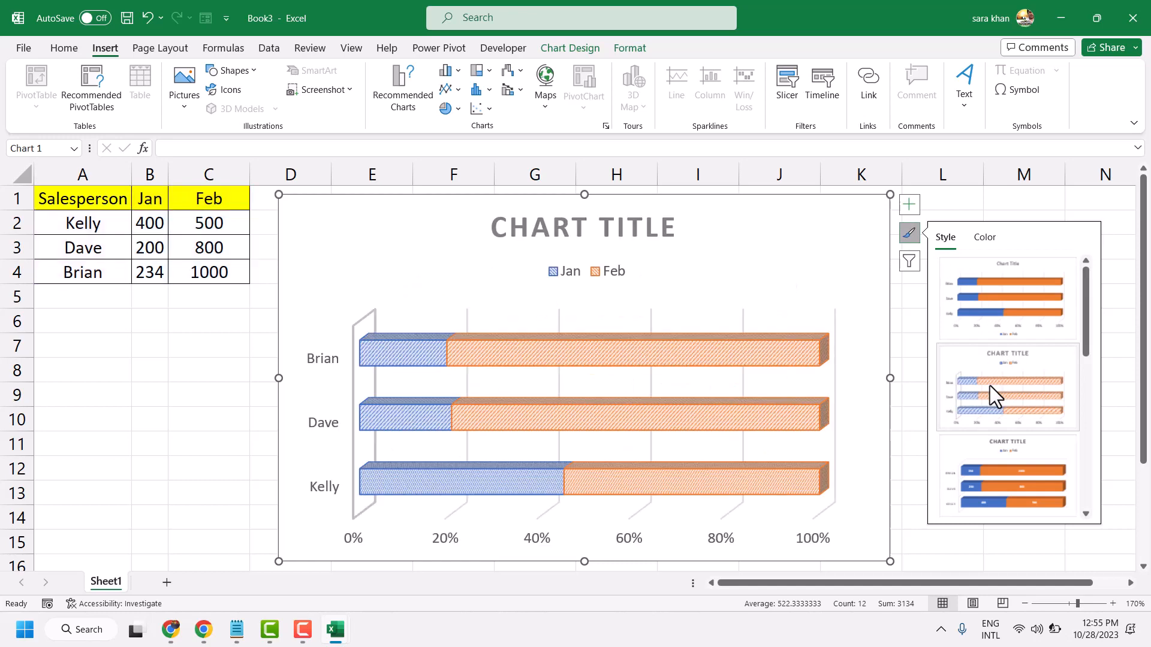
pyautogui.scroll(-5, 991, 386)
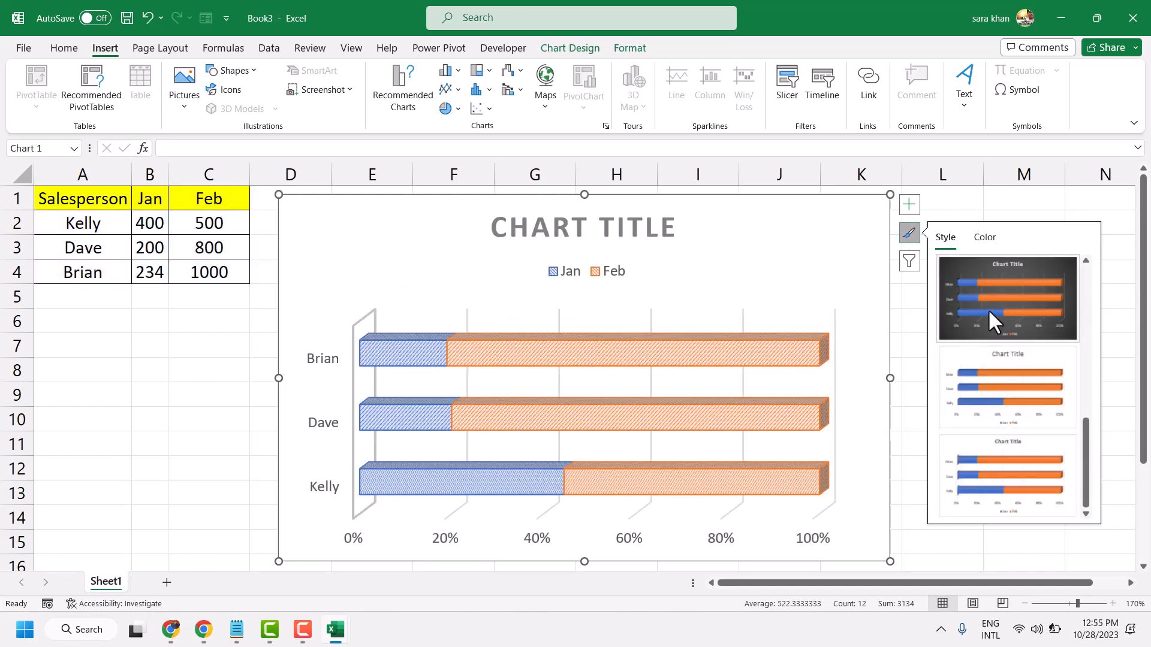
pyautogui.click(988, 309)
pyautogui.click(990, 450)
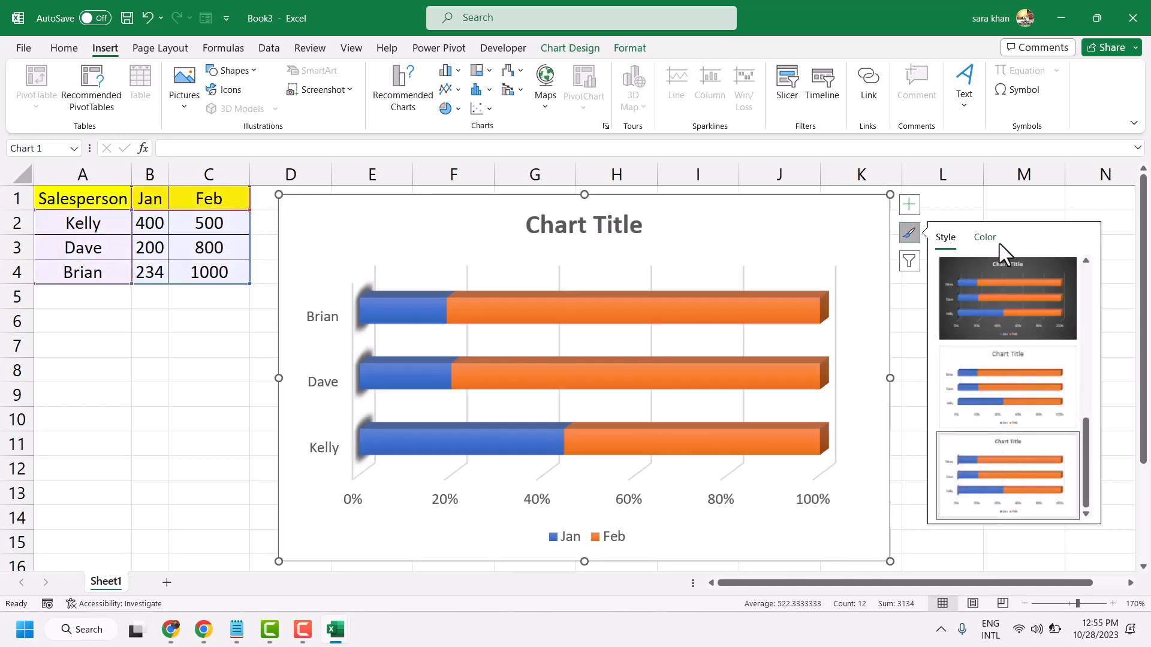
# - Try the grey monochromatic palette on the chart and apply the light blue monochromatic palette instead
pyautogui.click(985, 236)
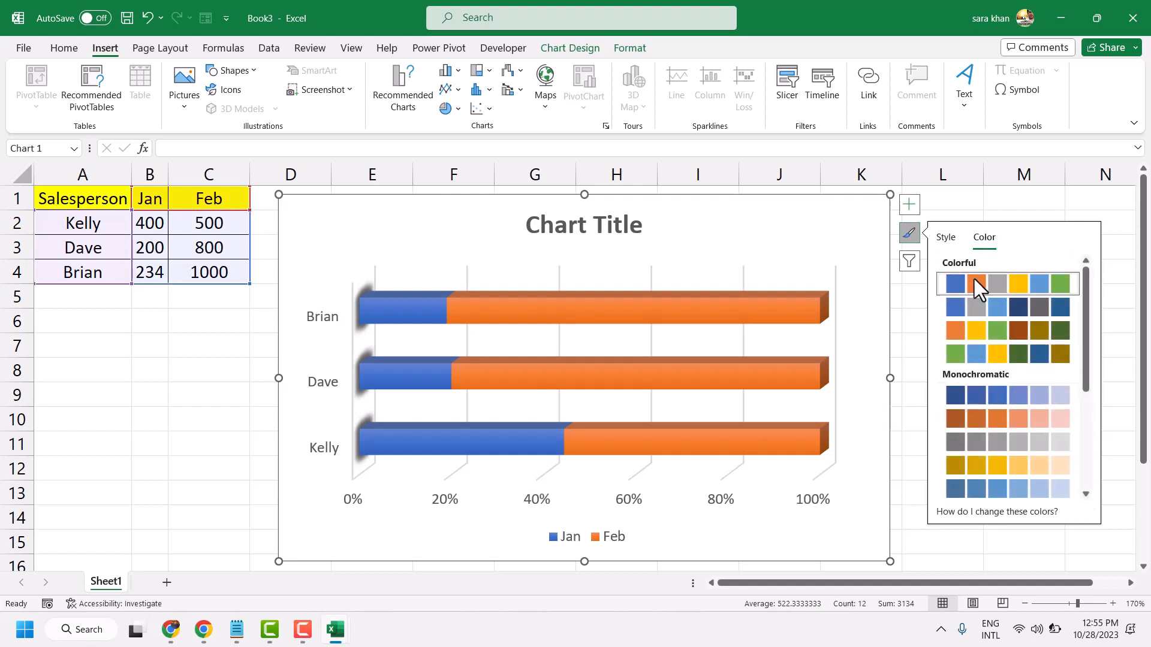
pyautogui.click(1020, 445)
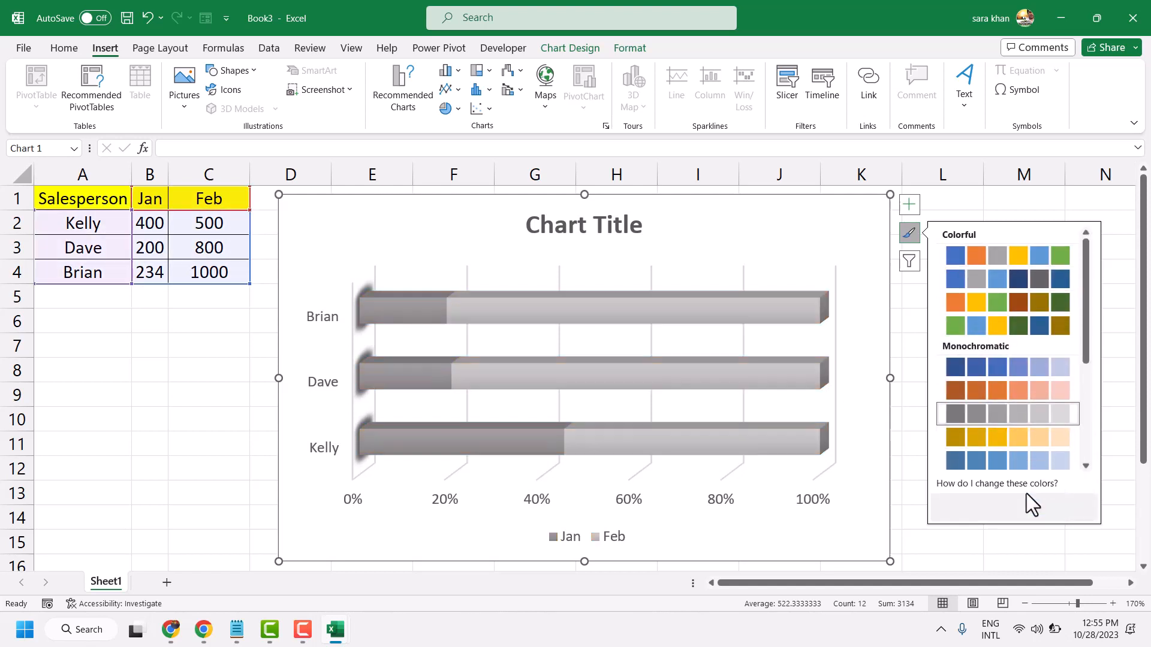
pyautogui.click(1026, 493)
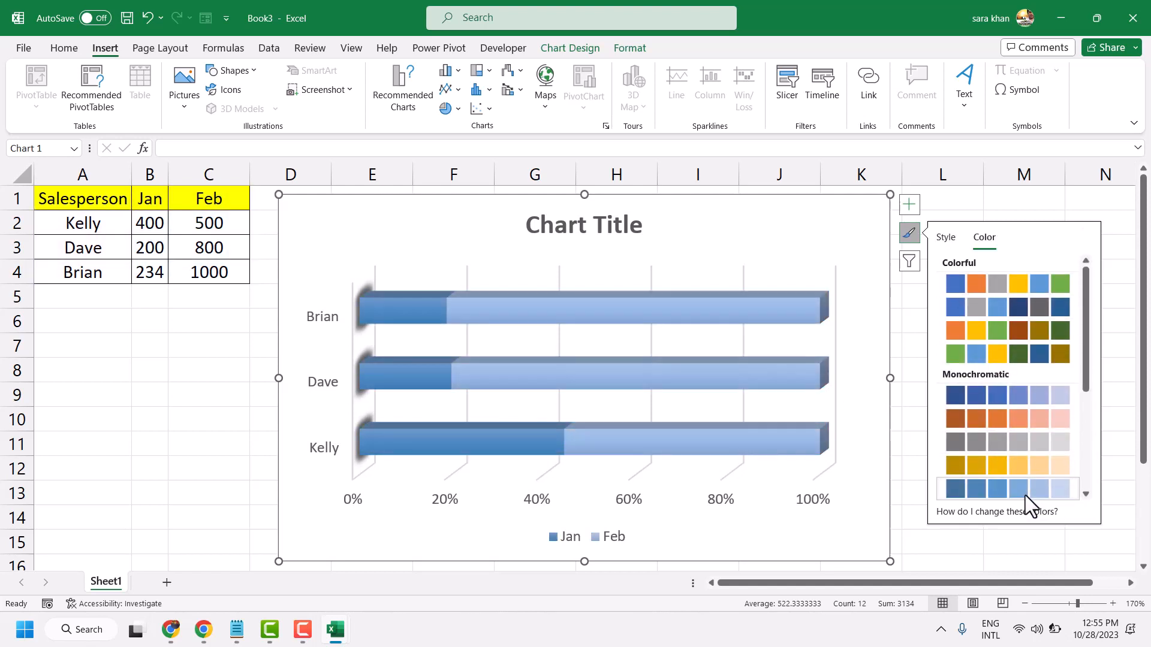
pyautogui.click(182, 371)
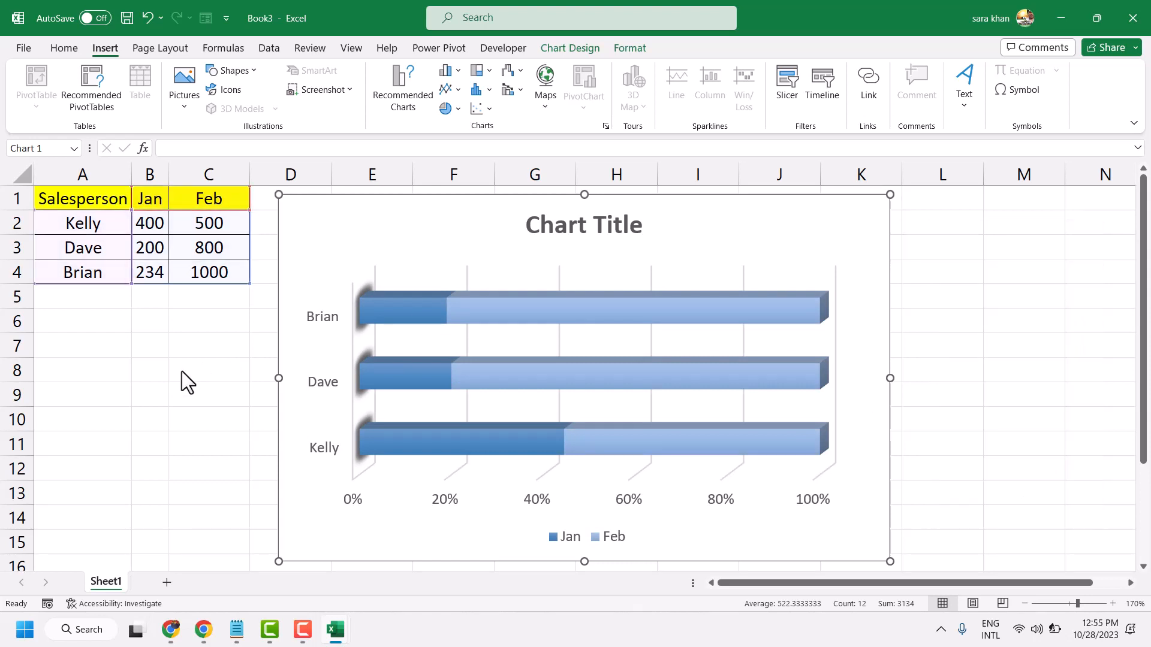
# - Resize the chart to a wide, short shape spanning about columns E to L and rows 2 to 10
pyautogui.click(290, 234)
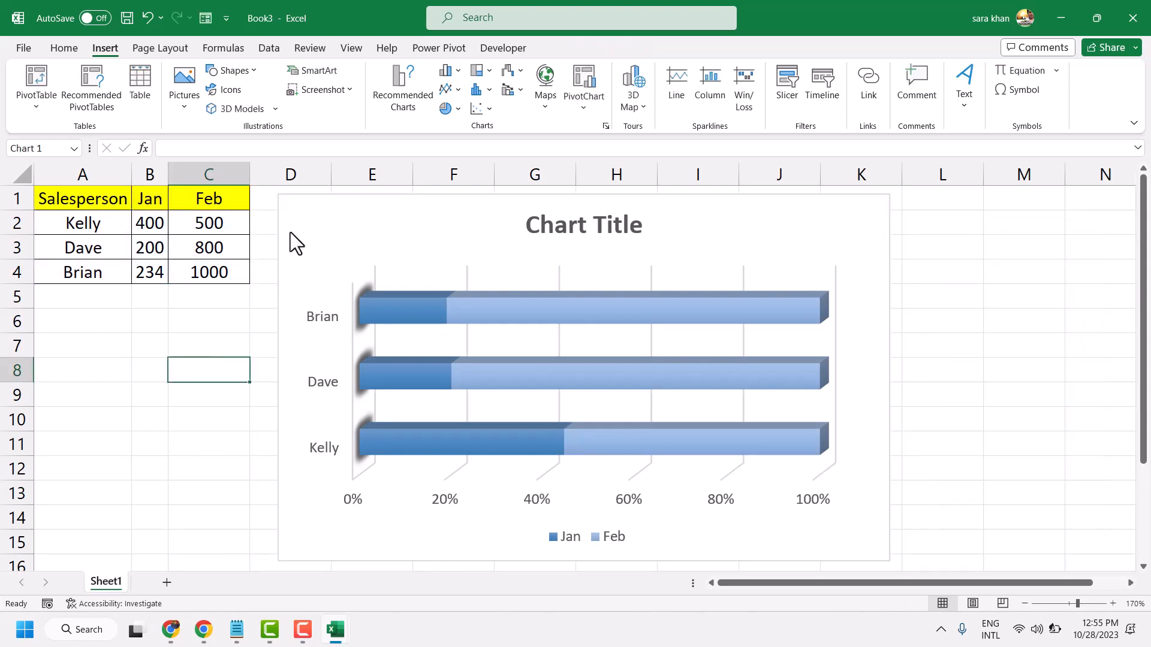
pyautogui.moveTo(276, 193); pyautogui.dragTo(409, 231)
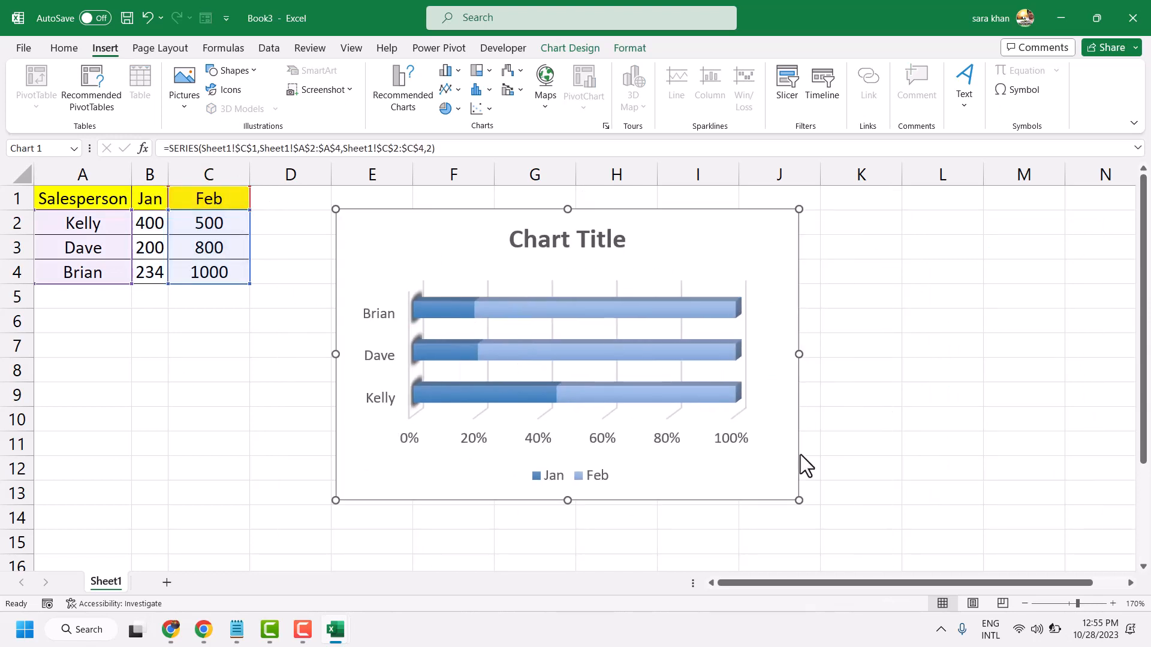
pyautogui.moveTo(800, 503); pyautogui.dragTo(644, 405)
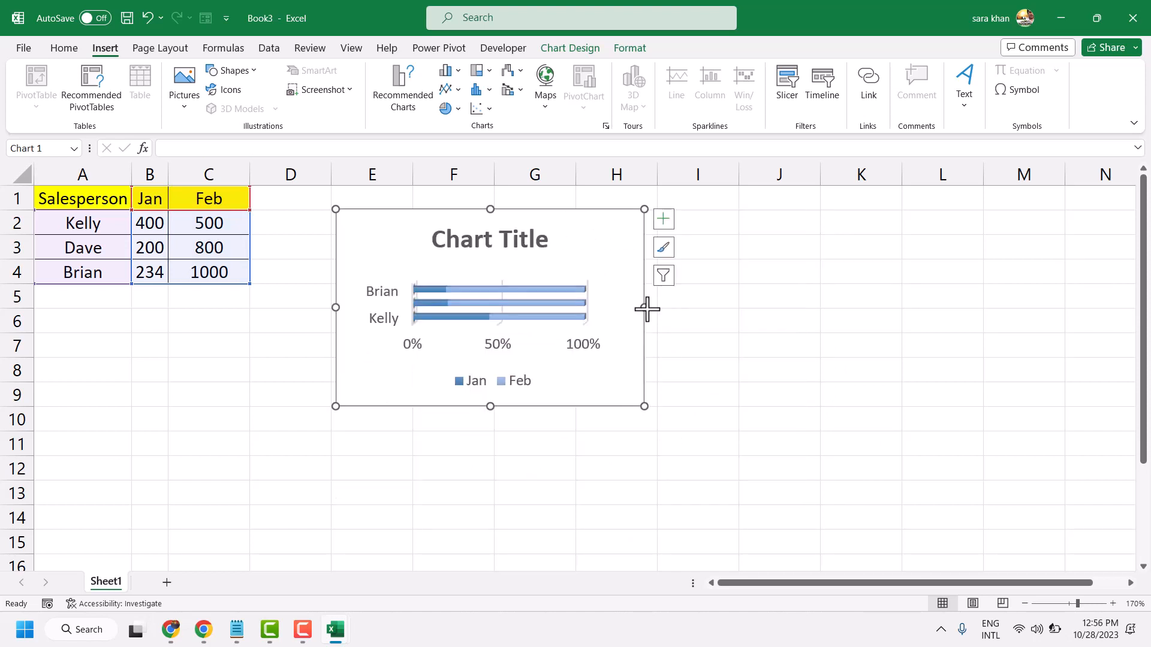
pyautogui.moveTo(645, 307); pyautogui.dragTo(911, 307)
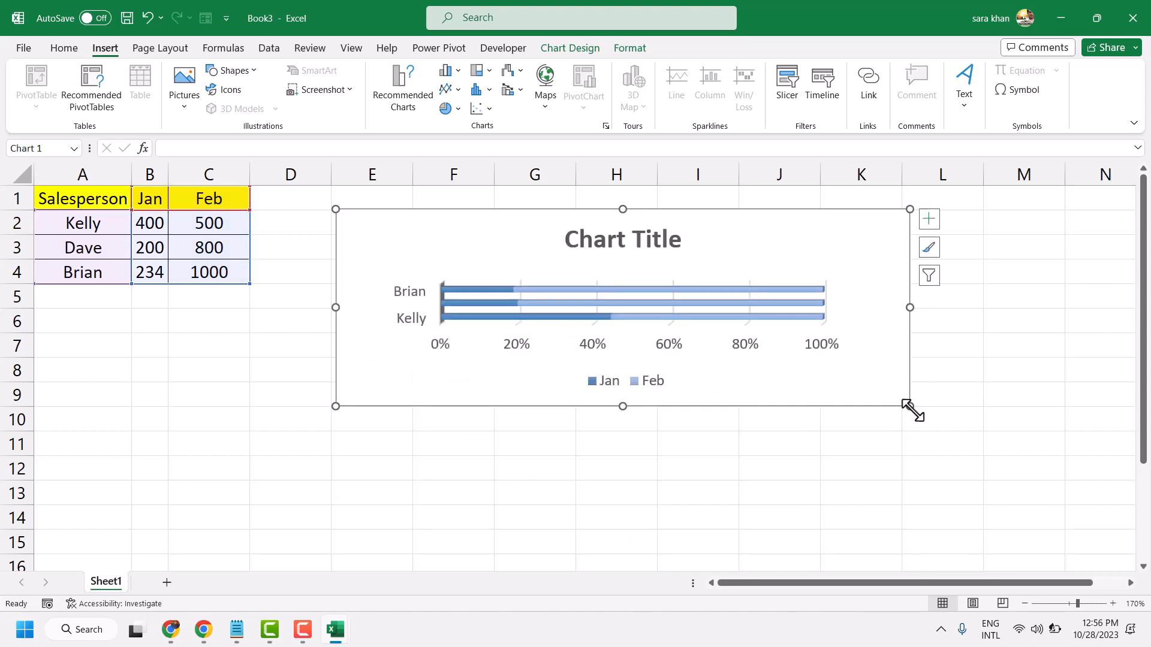
pyautogui.moveTo(911, 411); pyautogui.dragTo(1010, 443)
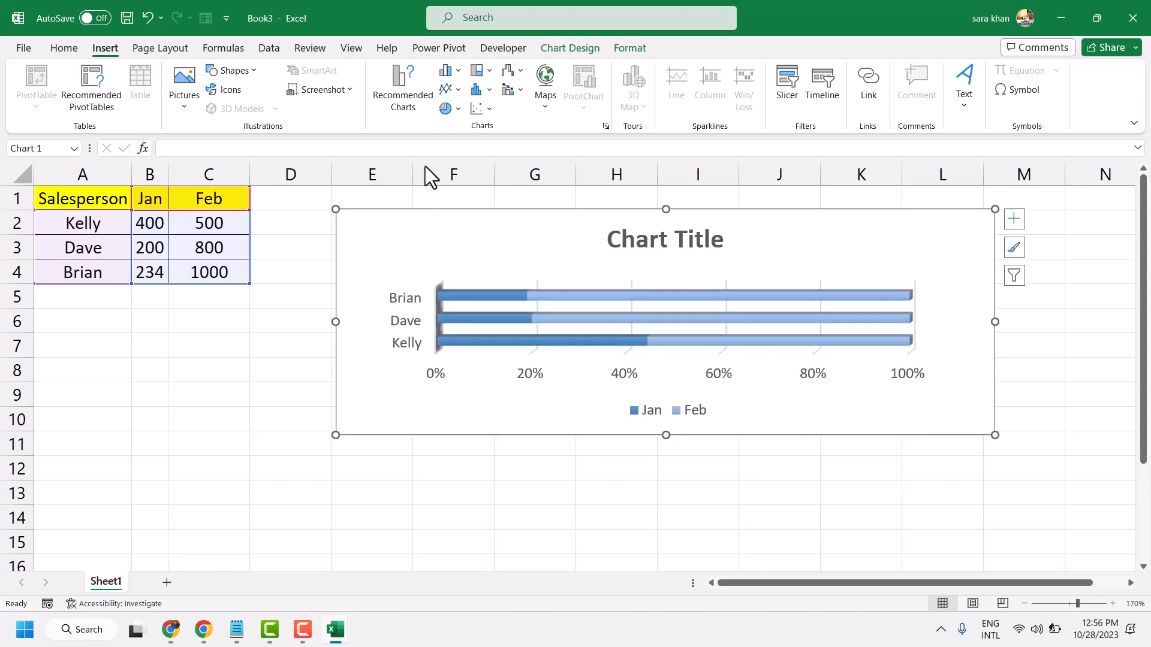
# - Change the chart to a 2-D Clustered Column and narrow it so its right edge falls about mid-column J
pyautogui.click(459, 70)
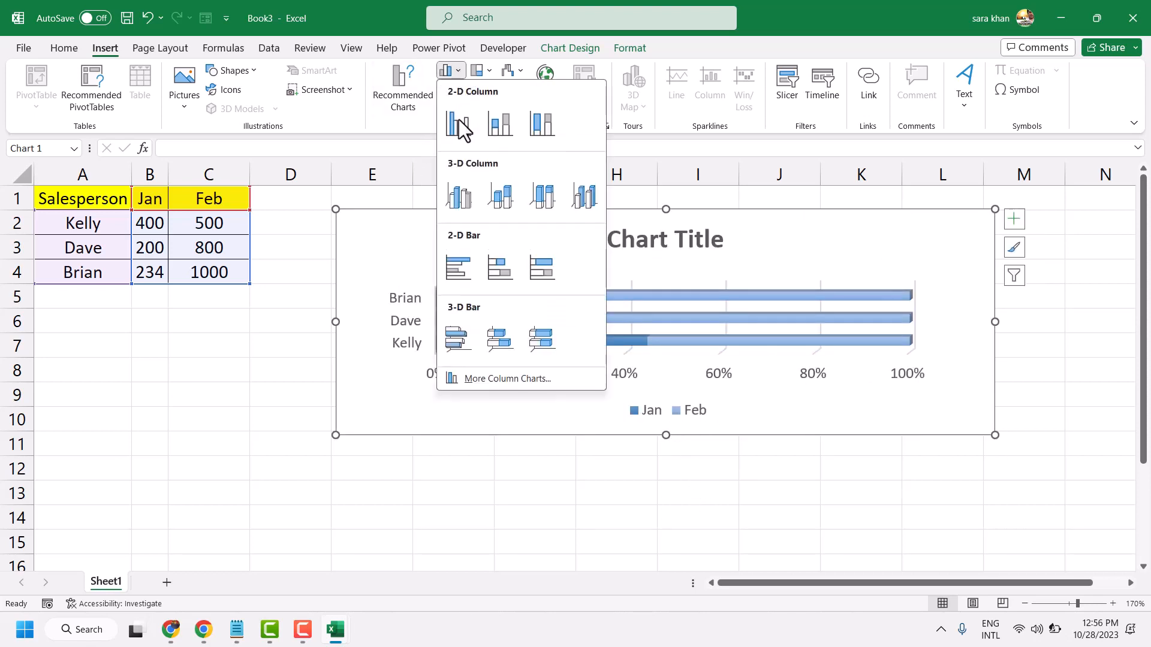
pyautogui.click(458, 122)
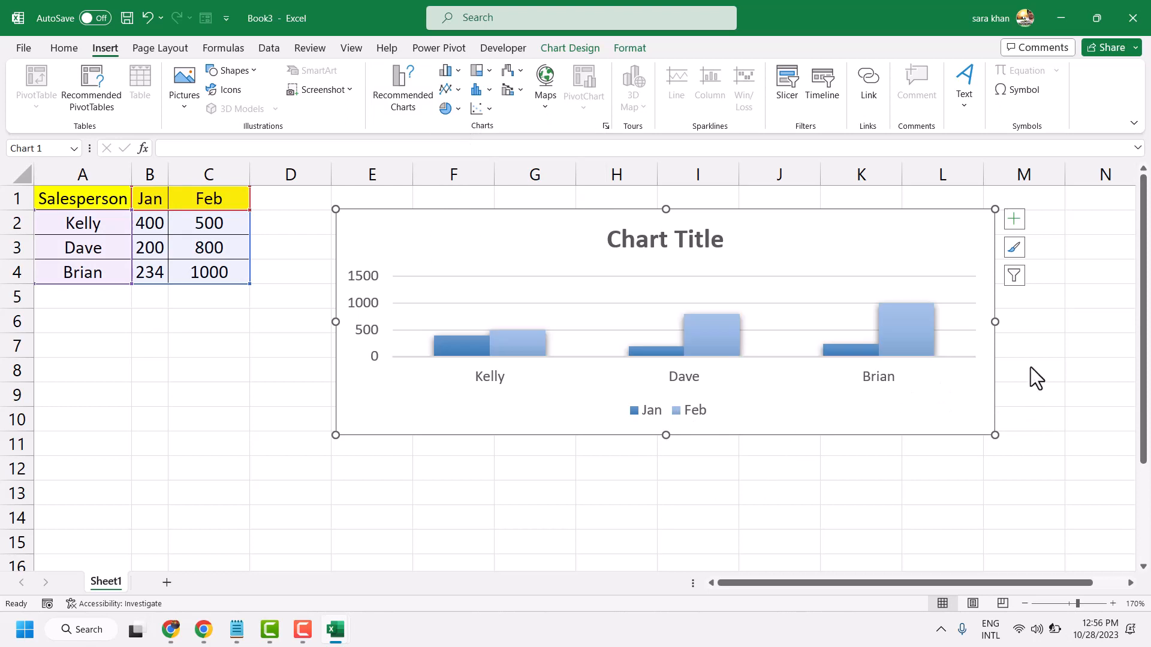
pyautogui.moveTo(998, 322); pyautogui.dragTo(773, 319)
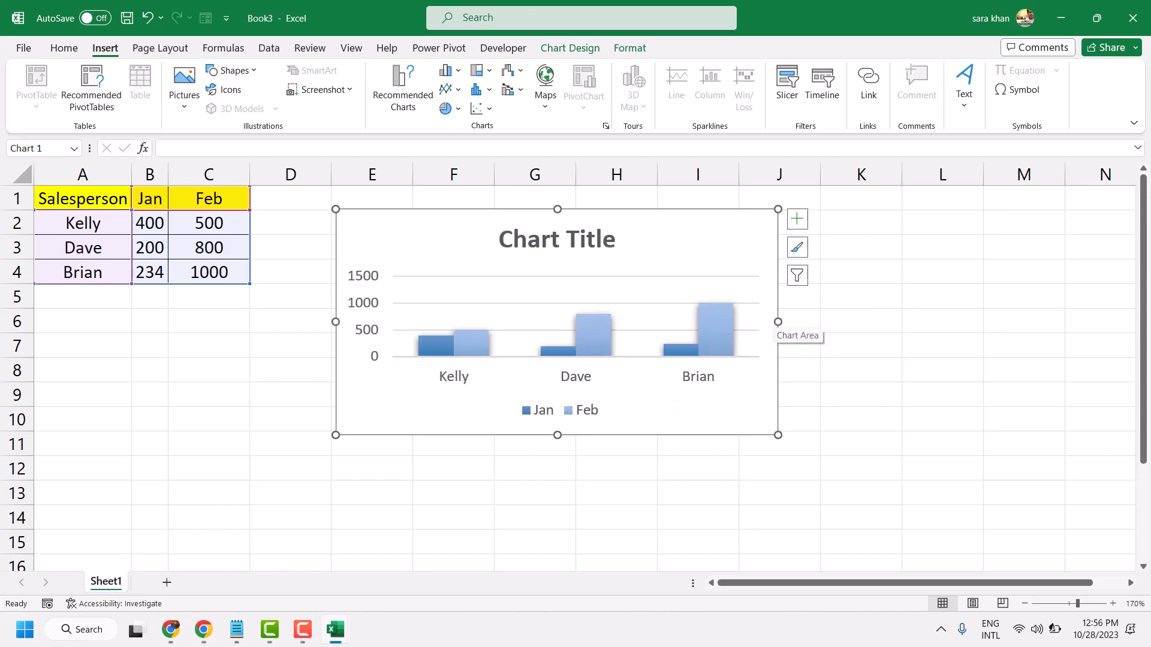